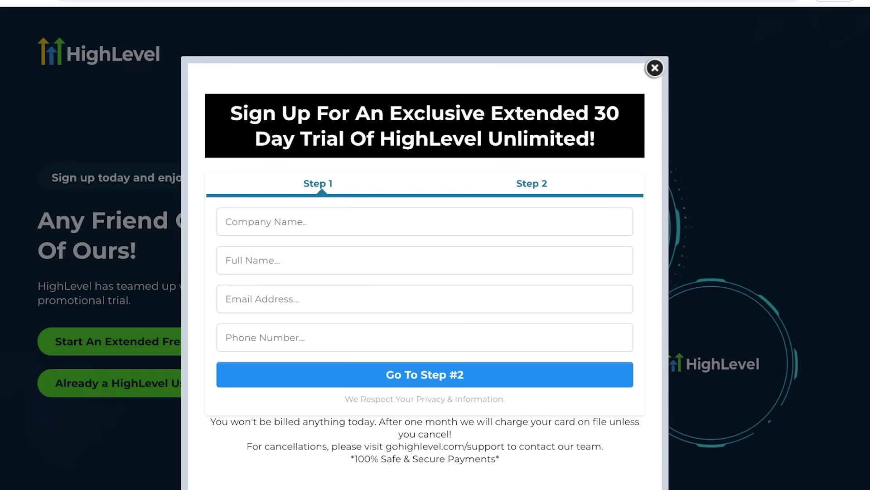
Scroll down past the trial sign-up page toward the Agency Dashboard
scroll(435, 245, "down", 1)
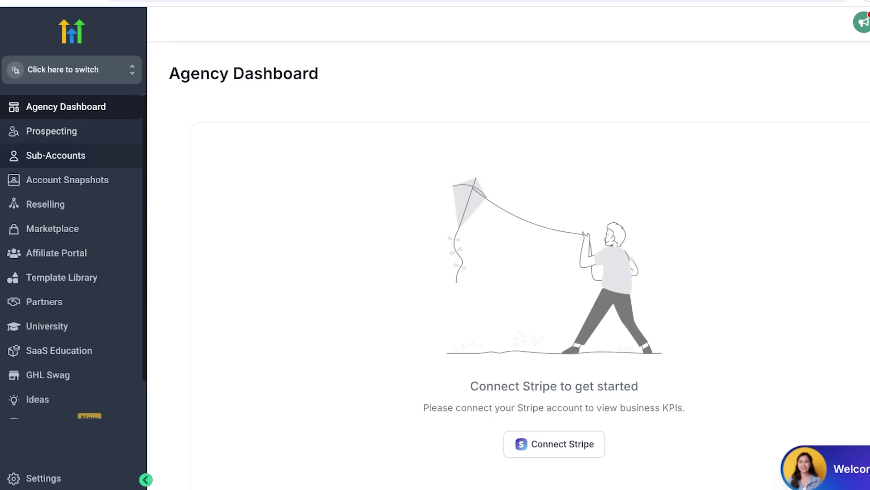
left_click(63, 70)
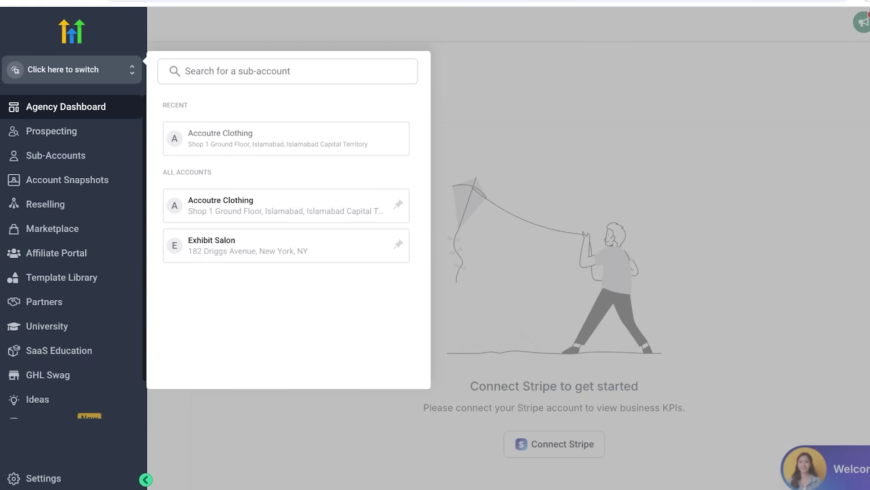
left_click(235, 72)
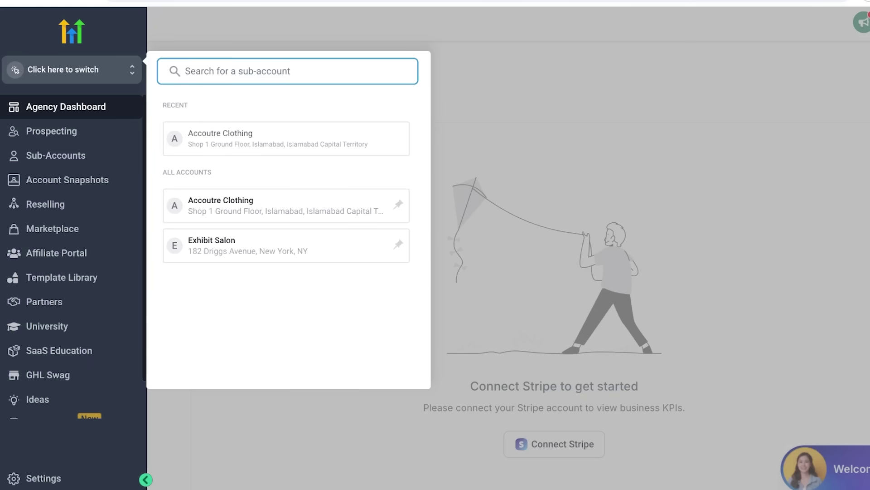
key("Escape")
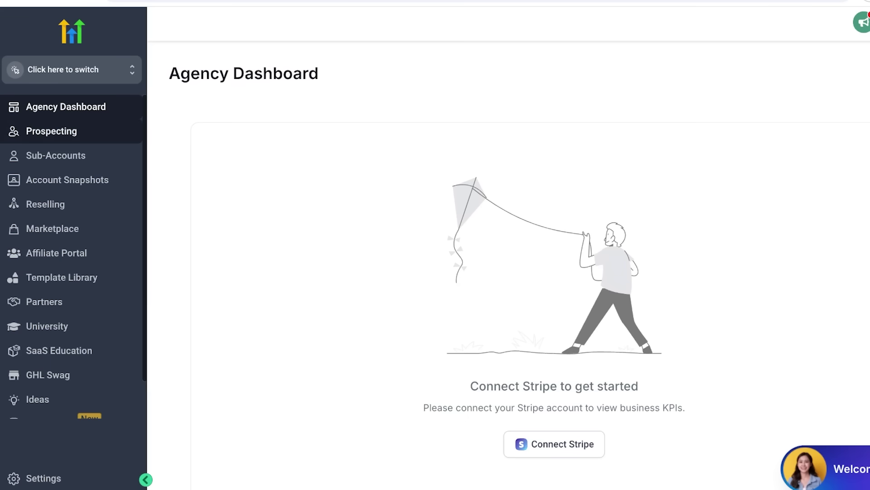
Start a new prospect from the Prospecting map and focus its business search field
left_click(51, 131)
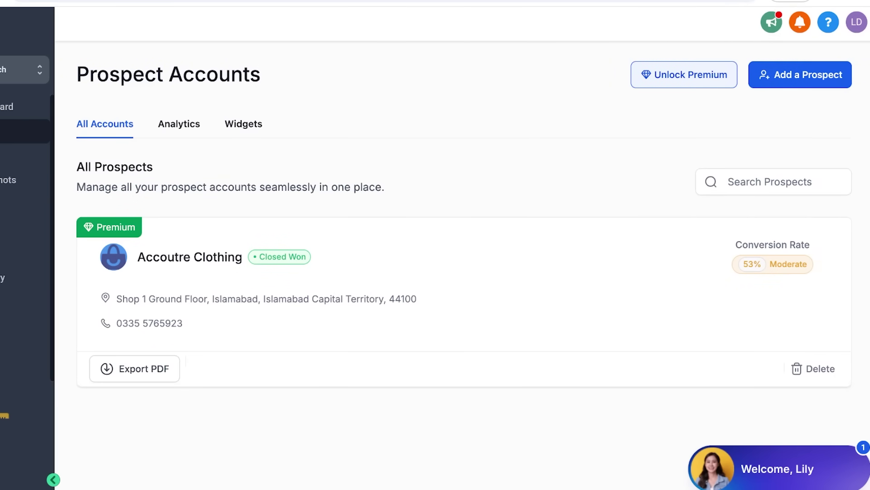
left_click(800, 74)
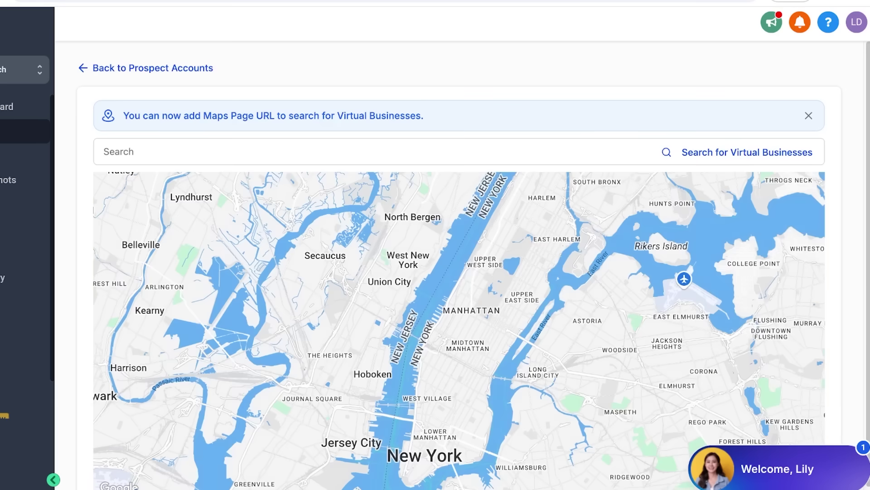
left_click(103, 152)
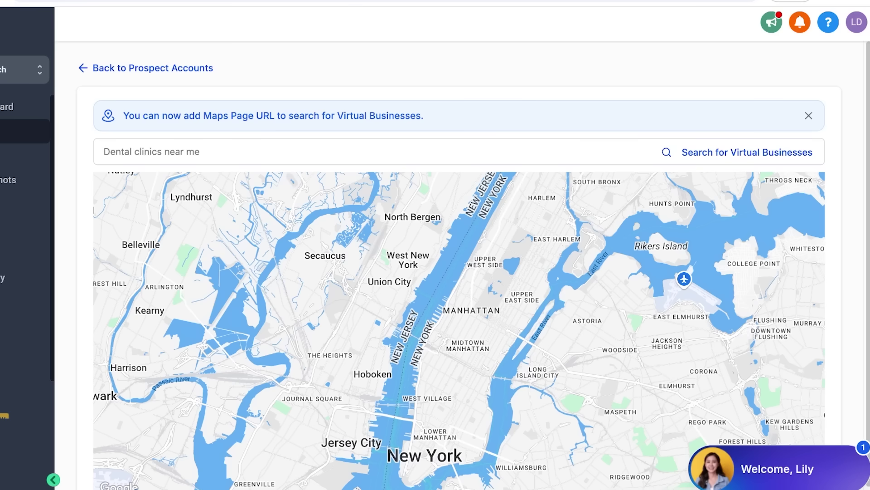
Search the prospect map for 'hotel' to list nearby hotel businesses
type("hotel")
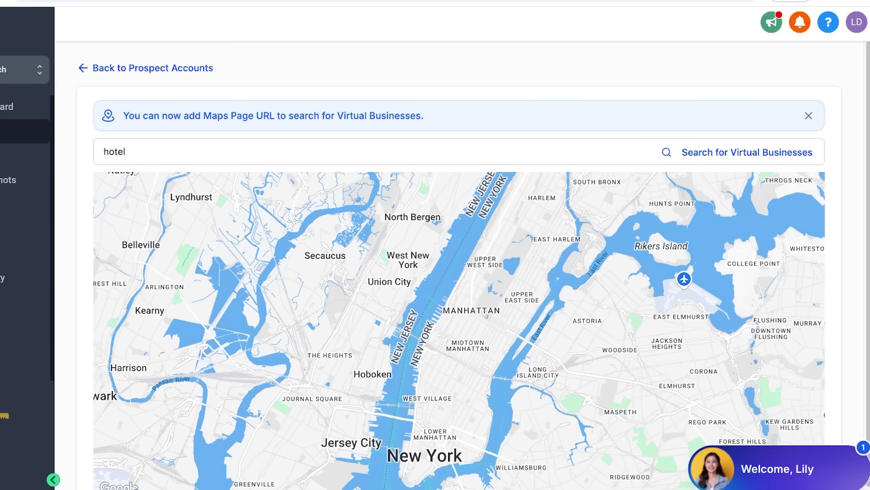
key("Return")
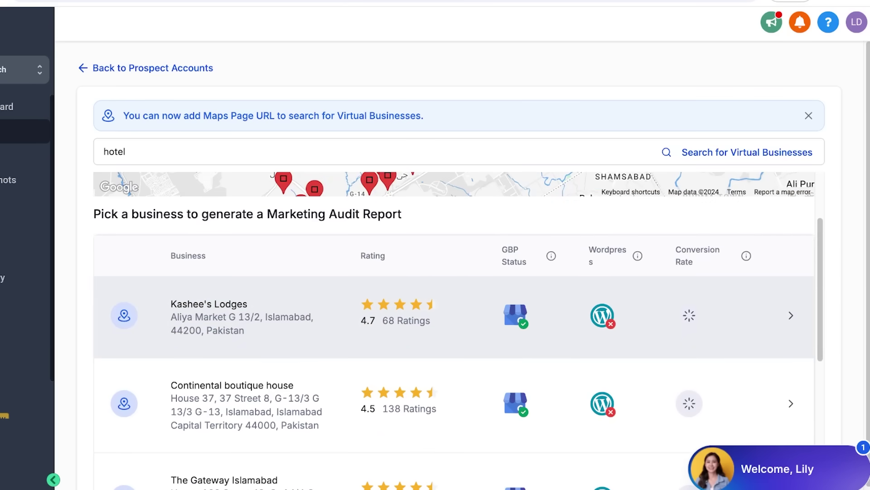
scroll(454, 317, "up", 3)
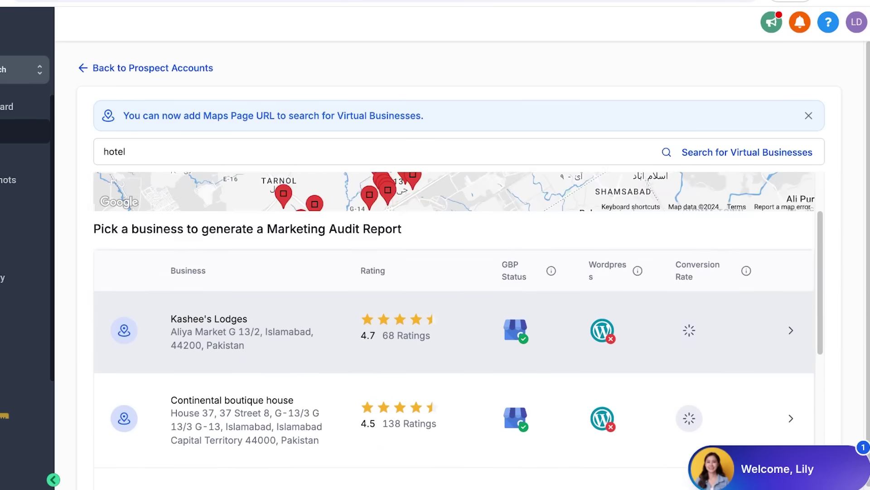
scroll(453, 317, "down", 2)
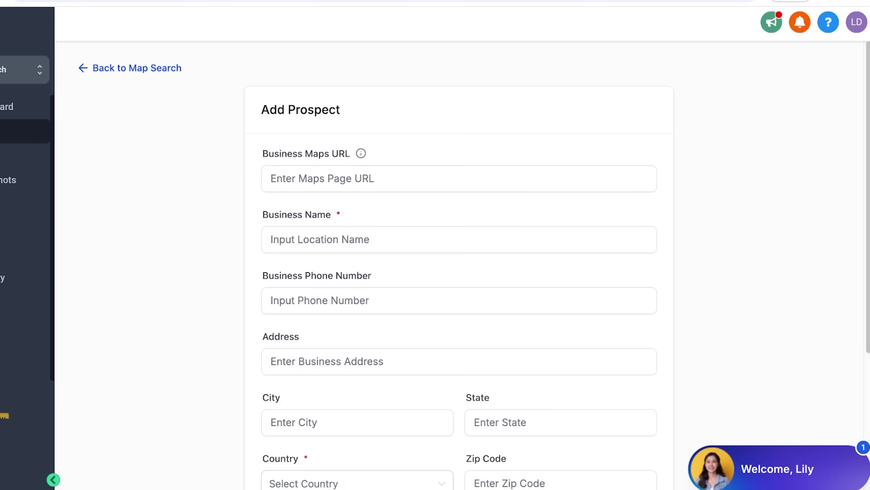
scroll(459, 272, "down", 1)
left_click(459, 156)
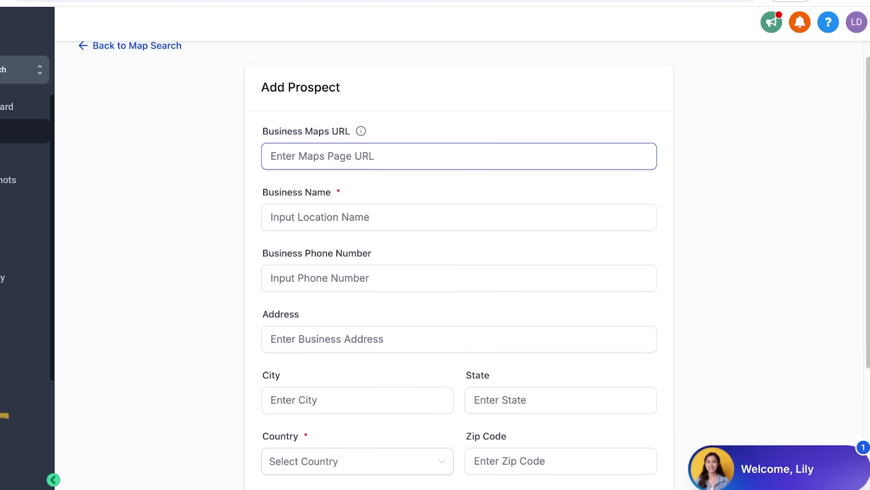
scroll(458, 272, "down", 5)
scroll(459, 272, "up", 5)
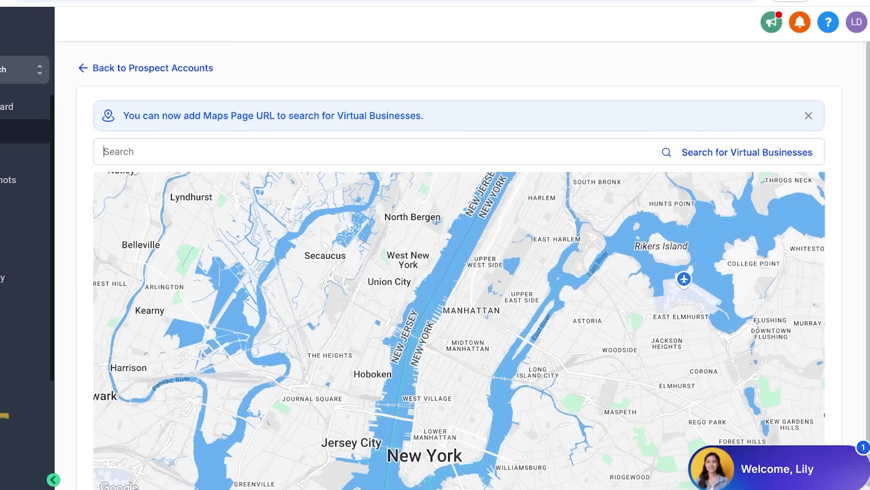
type("hotel")
key("Return")
Review the hotel results with ratings and conversion rates on page 2, then page 1
scroll(454, 224, "down", 1)
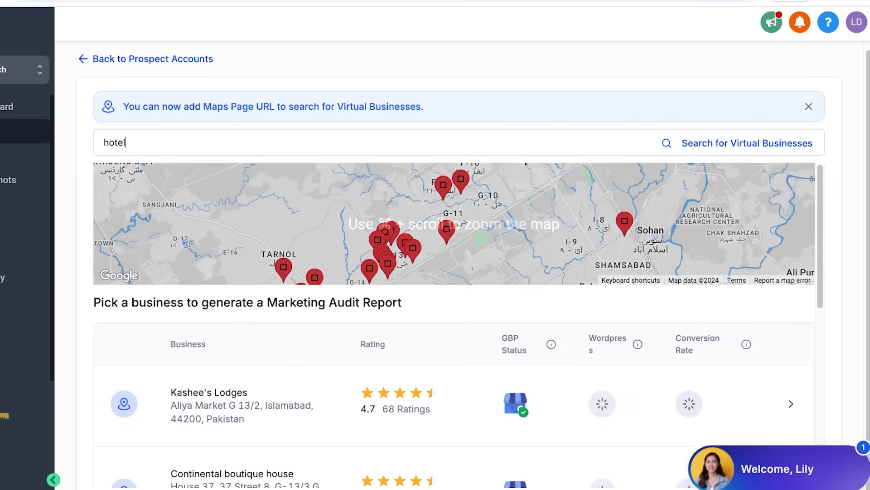
scroll(453, 318, "down", 3)
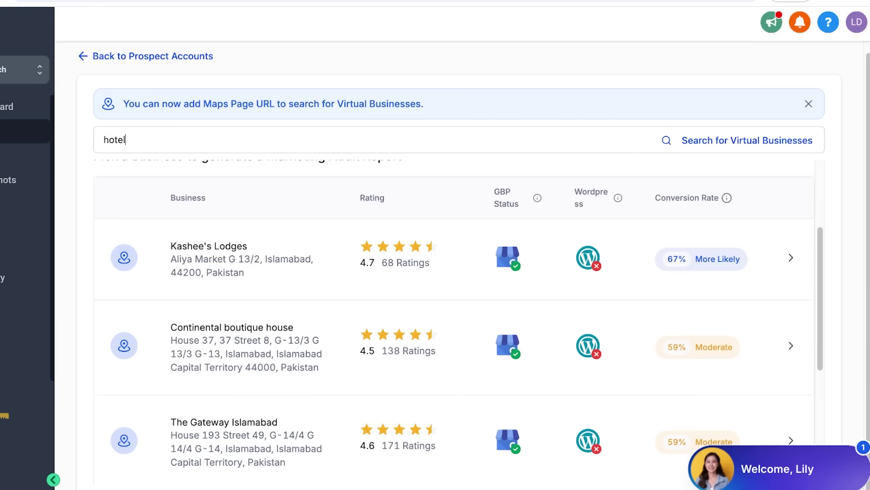
scroll(453, 313, "down", 3)
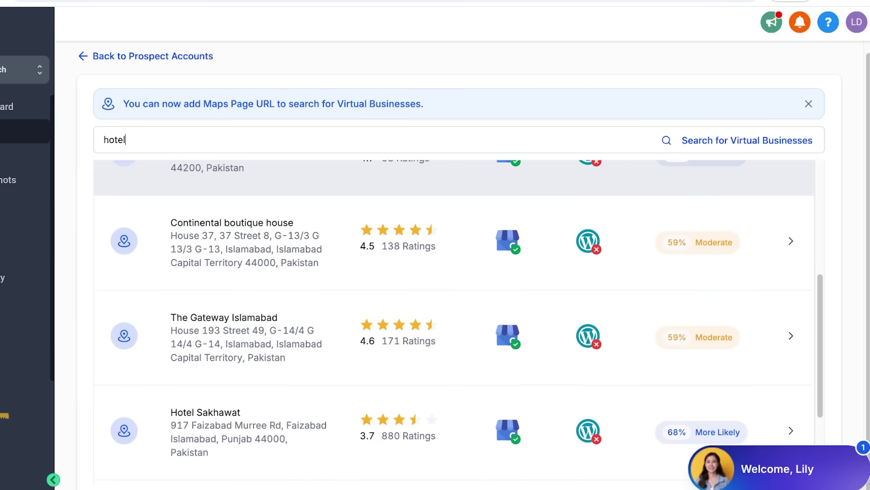
scroll(453, 313, "up", 2)
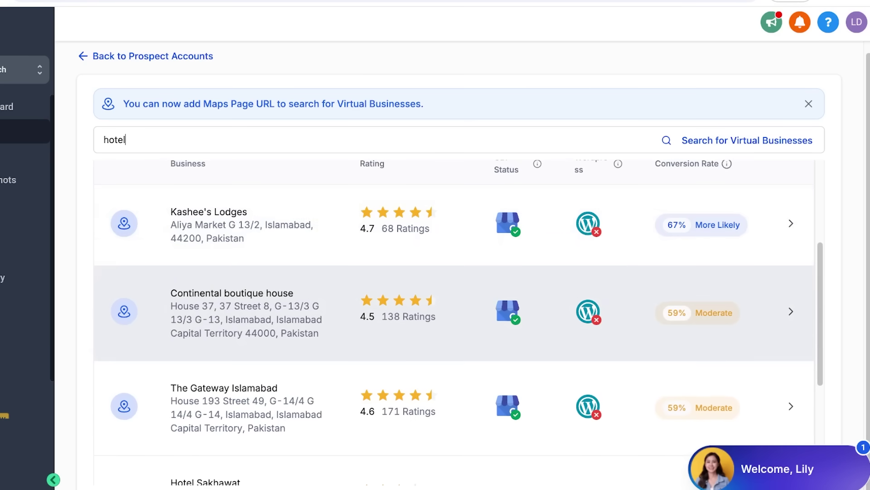
scroll(453, 313, "down", 5)
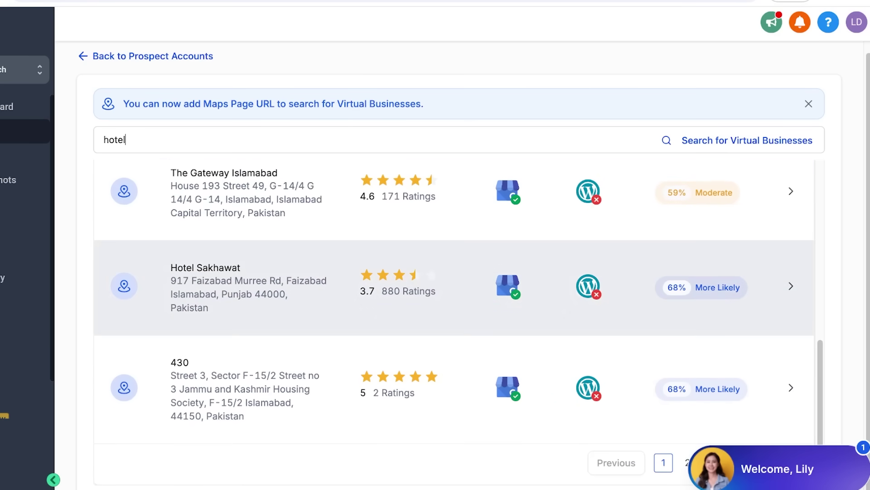
left_click(688, 462)
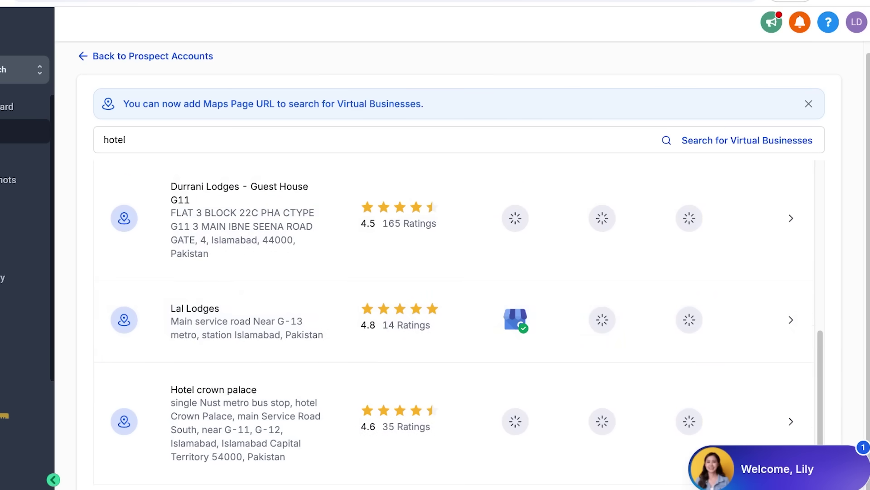
scroll(454, 381, "down", 1)
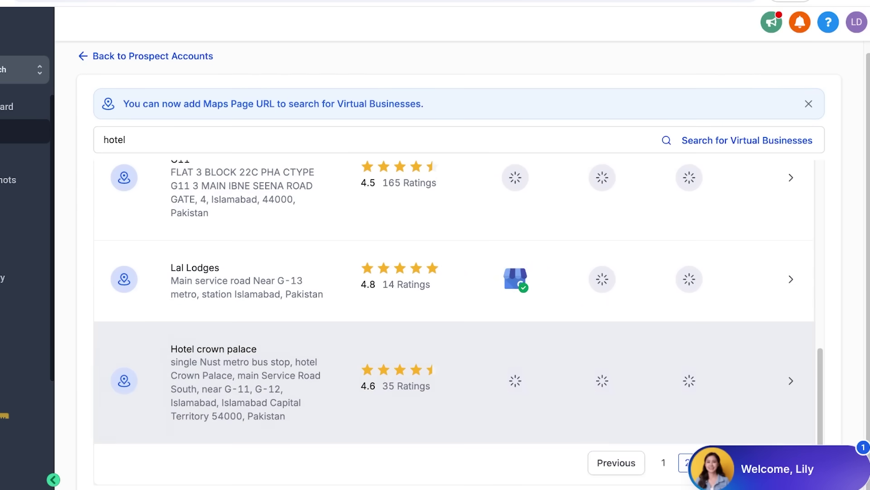
left_click(663, 463)
scroll(454, 290, "up", 10)
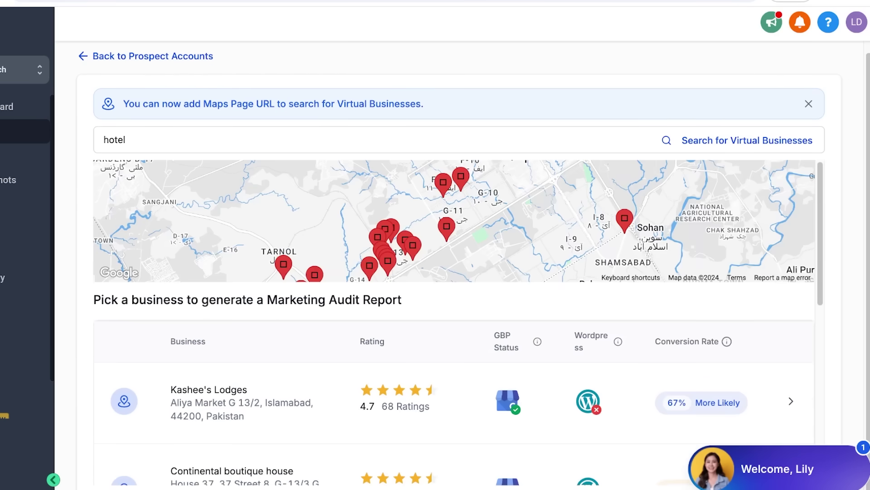
scroll(453, 220, "down", 9)
scroll(453, 220, "up", 5)
scroll(453, 220, "down", 1)
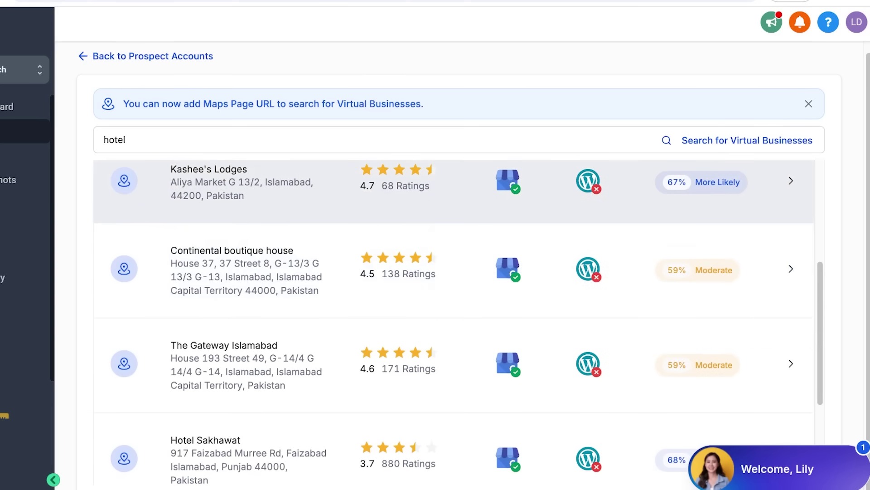
Pick Kashee's Lodges from the hotel results and save it as a prospect
left_click(454, 204)
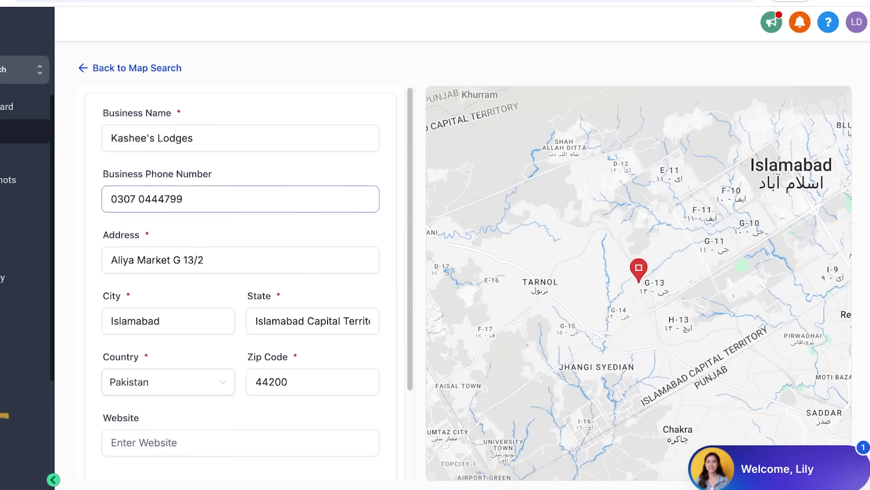
scroll(240, 272, "down", 3)
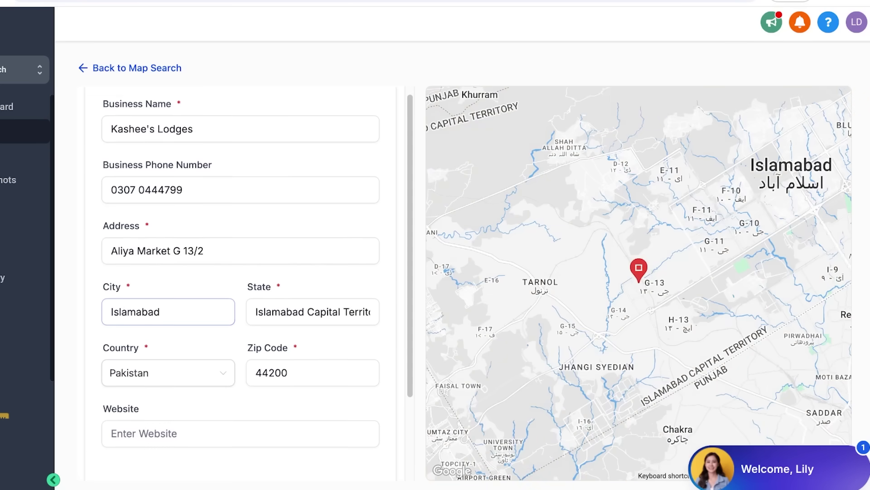
left_click(241, 328)
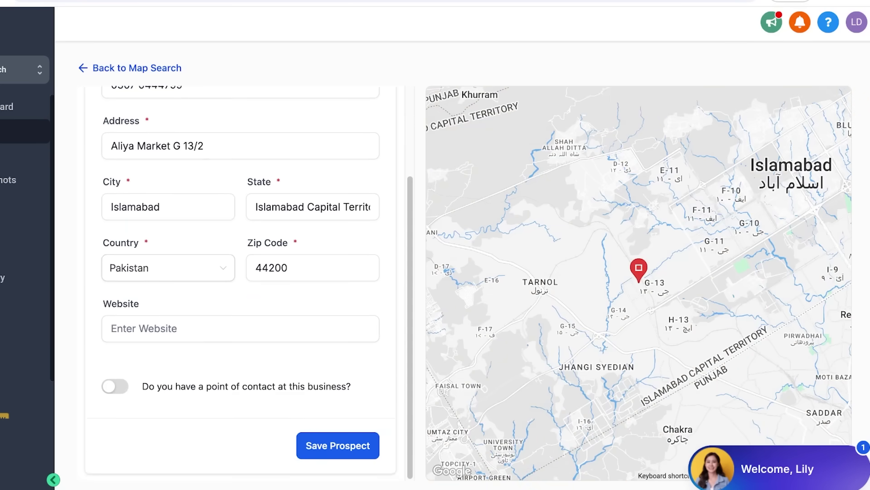
left_click(338, 445)
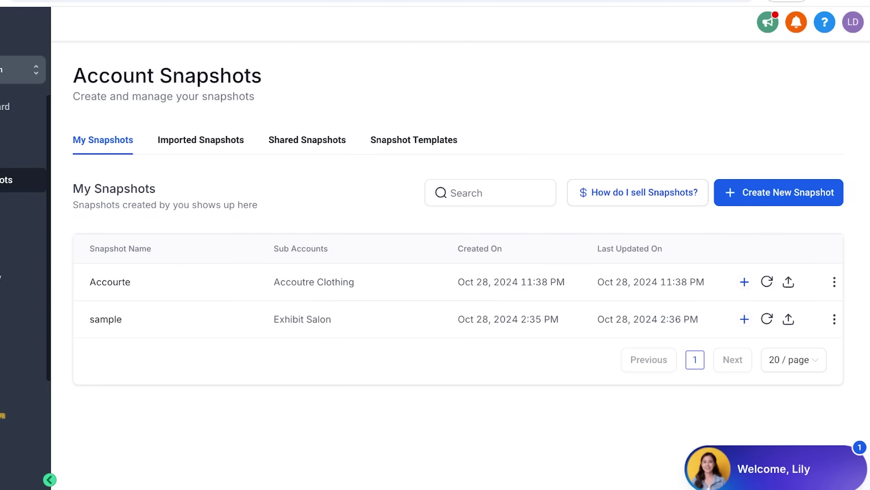
Search the Snapshot Templates for 'hotel', then 'ho', finding only Holistic Wellness and Steakhouse
left_click(414, 140)
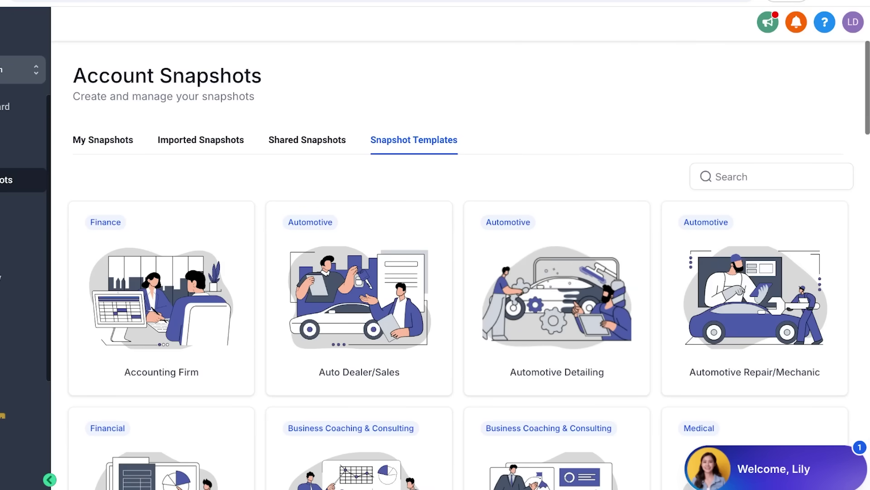
left_click(771, 176)
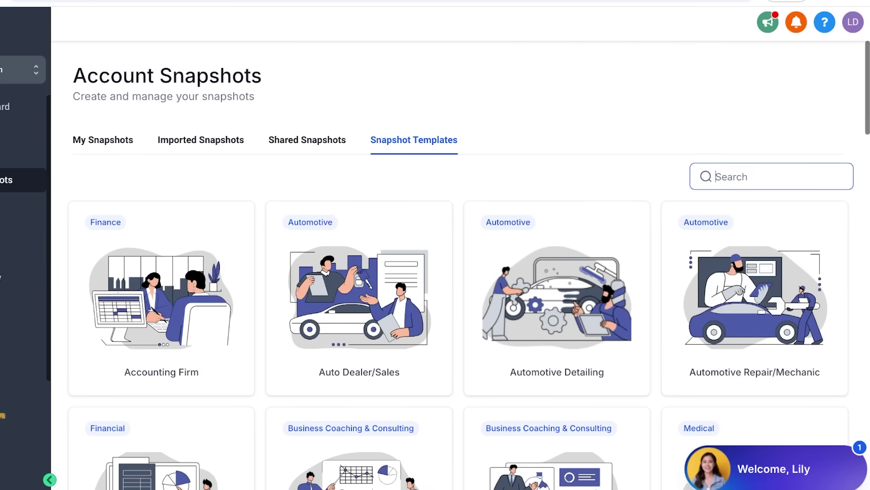
type("hotel")
key("BackSpace")
key("BackSpace")
key("BackSpace")
key("BackSpace")
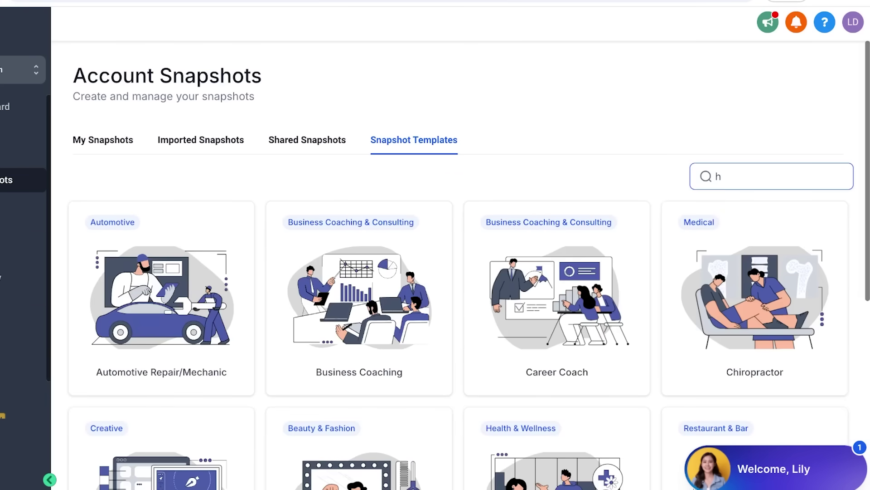
type("o")
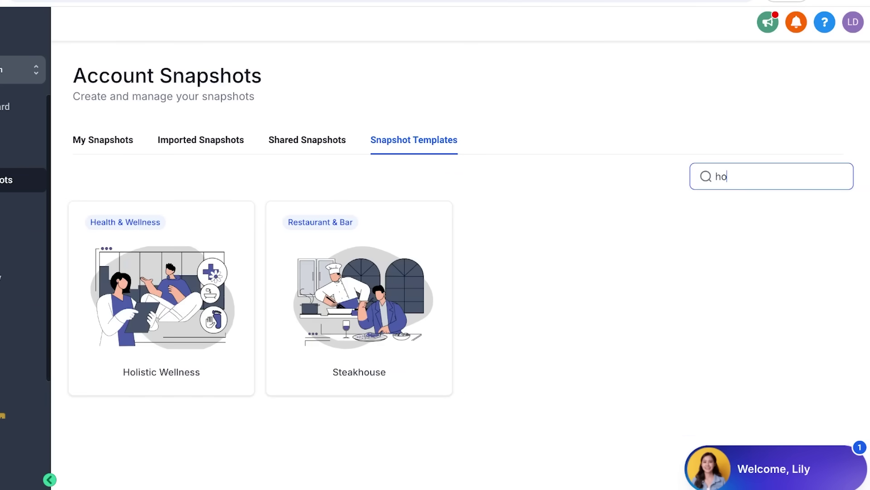
Preview a new sub-account for Hotel Riu Plaza Manhattan Times Square, leaving it unsaved
left_click(340, 324)
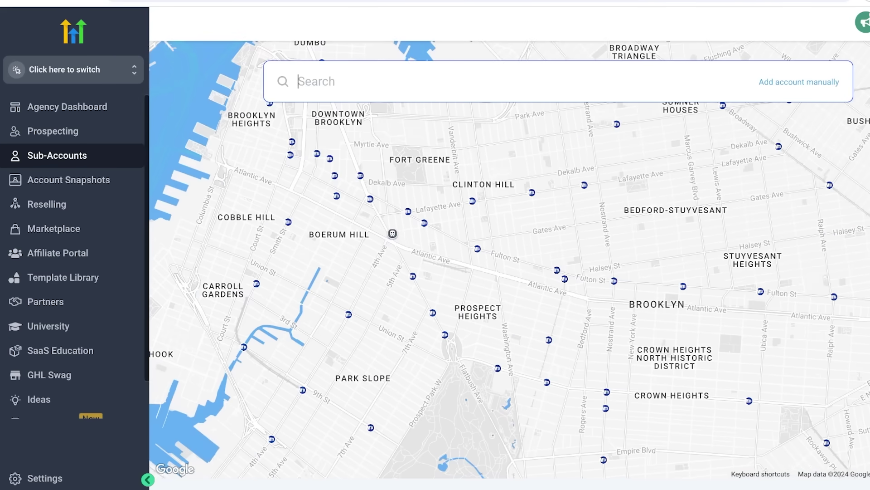
type("hotel")
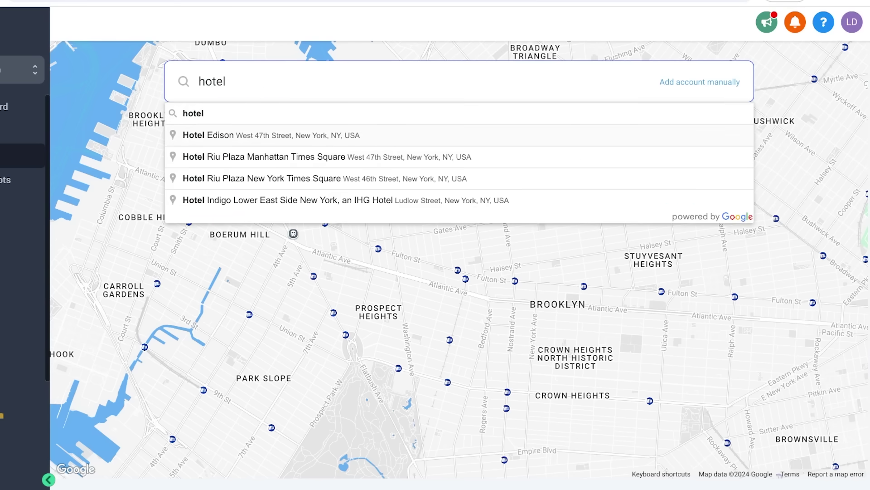
left_click(326, 156)
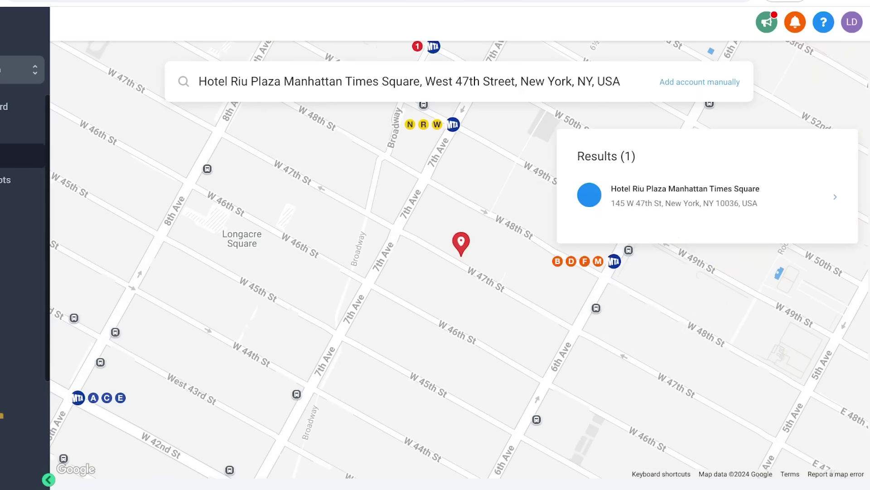
left_click(836, 197)
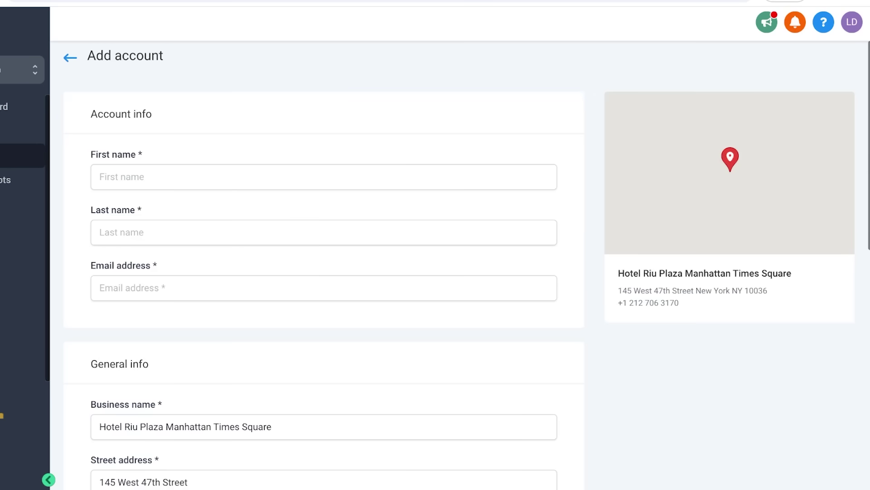
scroll(323, 272, "down", 8)
scroll(324, 272, "down", 3)
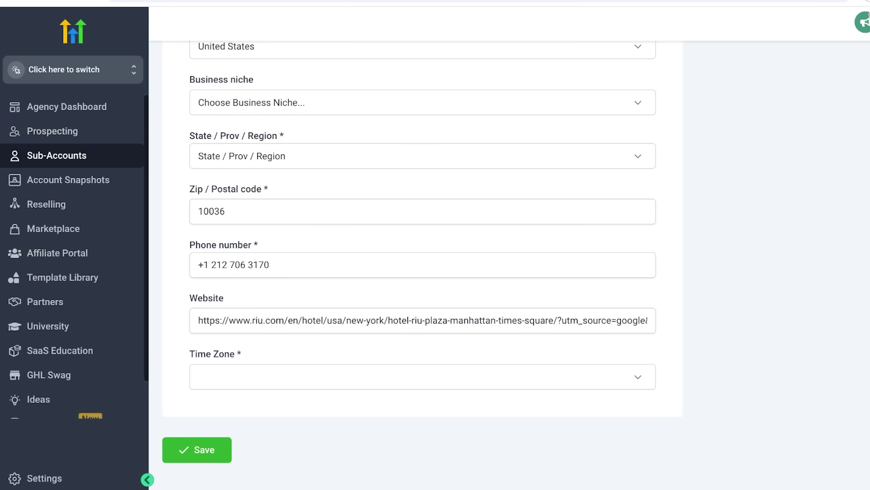
left_click(52, 131)
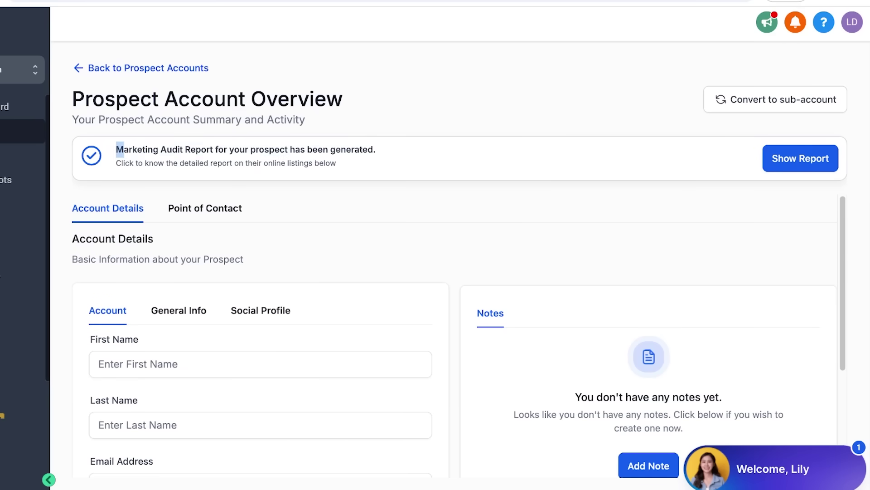
Open the prospect's Marketing Audit Report, showing a 33% overall score
left_click_drag(124, 149, 330, 149)
left_click(801, 158)
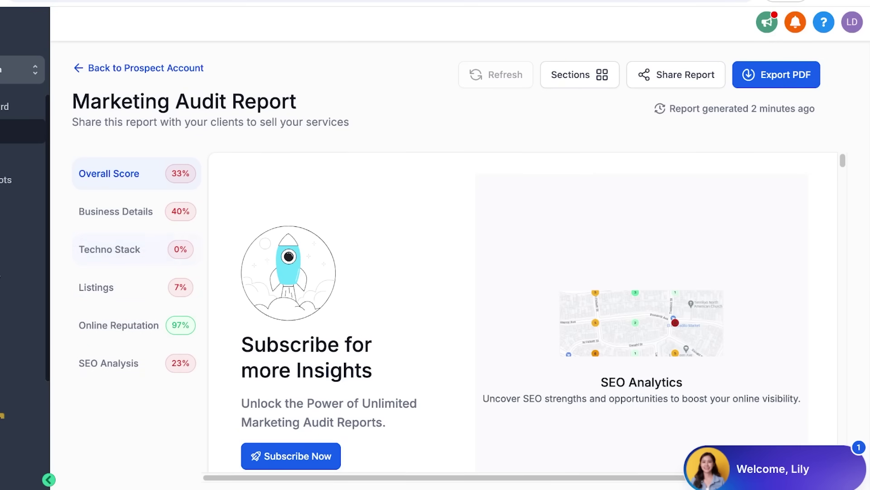
scroll(523, 313, "down", 10)
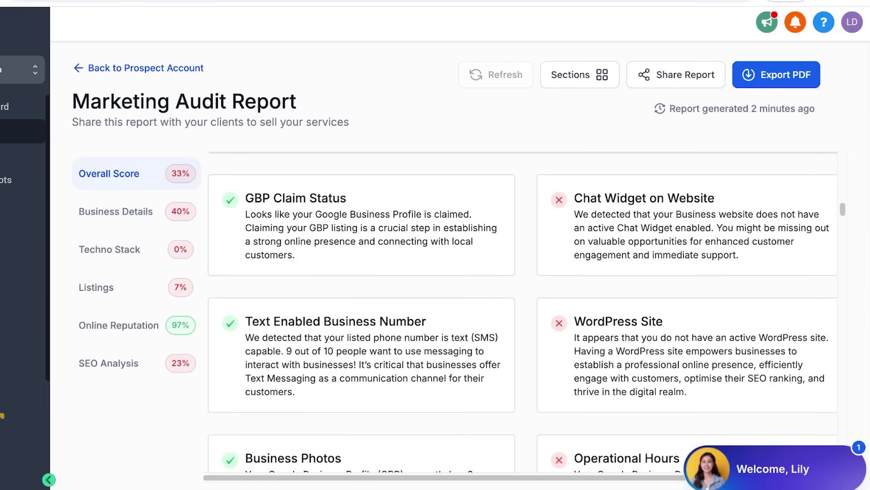
scroll(523, 313, "down", 1)
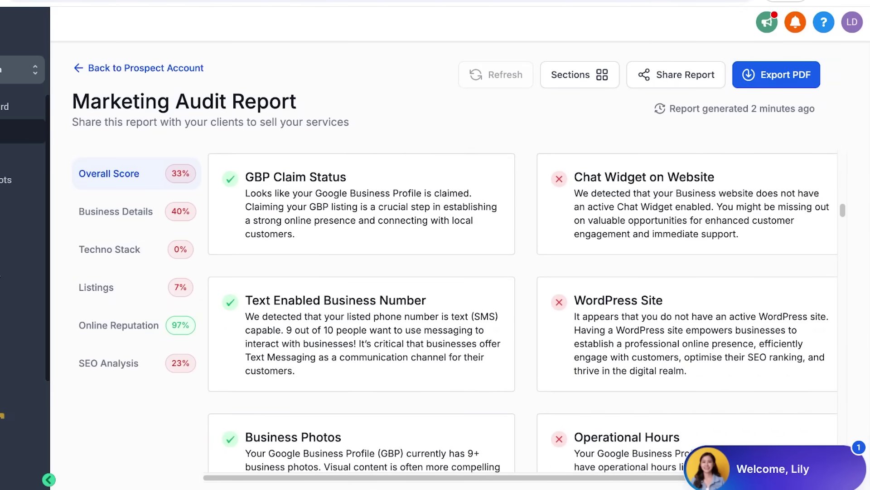
scroll(523, 313, "down", 3)
scroll(523, 313, "down", 3)
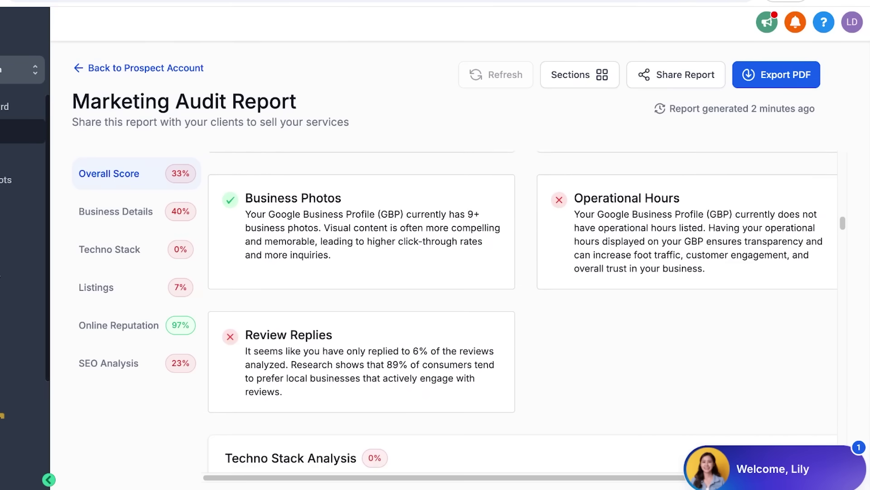
left_click_drag(574, 198, 748, 255)
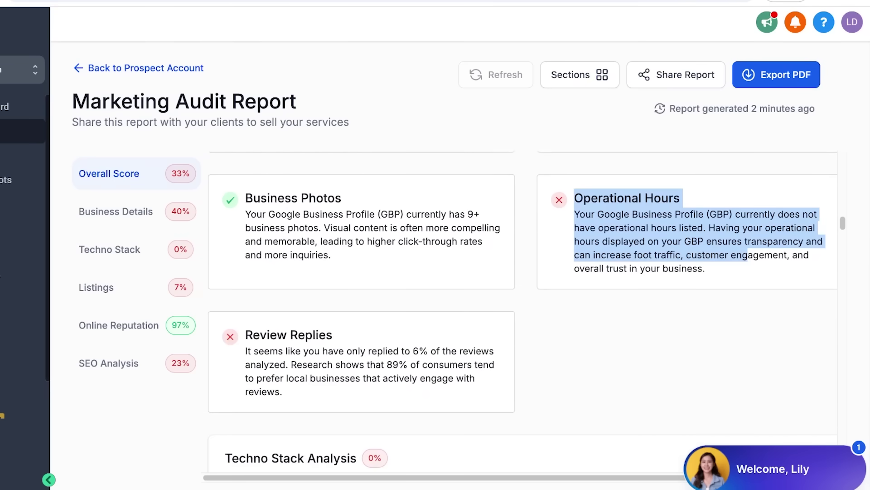
scroll(523, 315, "down", 3)
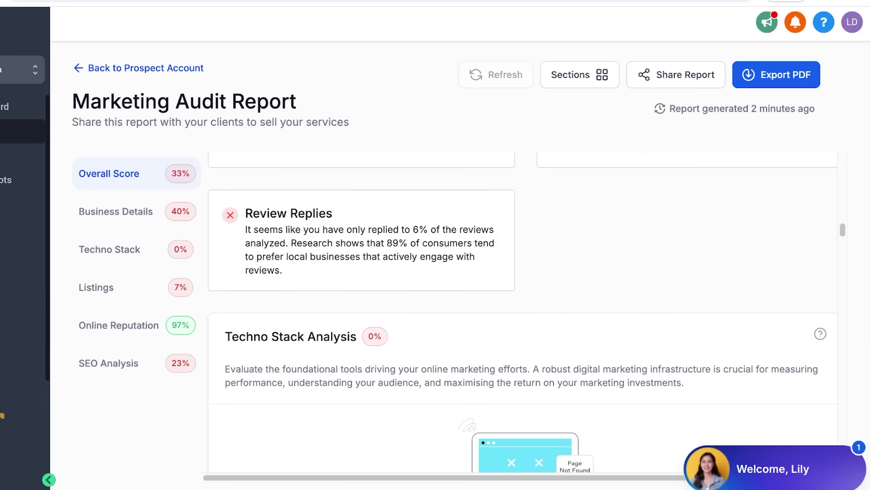
left_click_drag(323, 229, 463, 229)
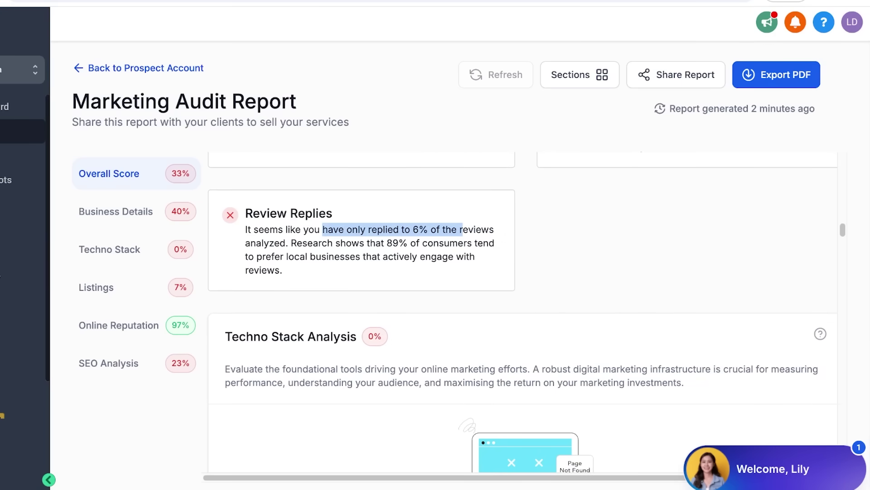
scroll(523, 300, "down", 4)
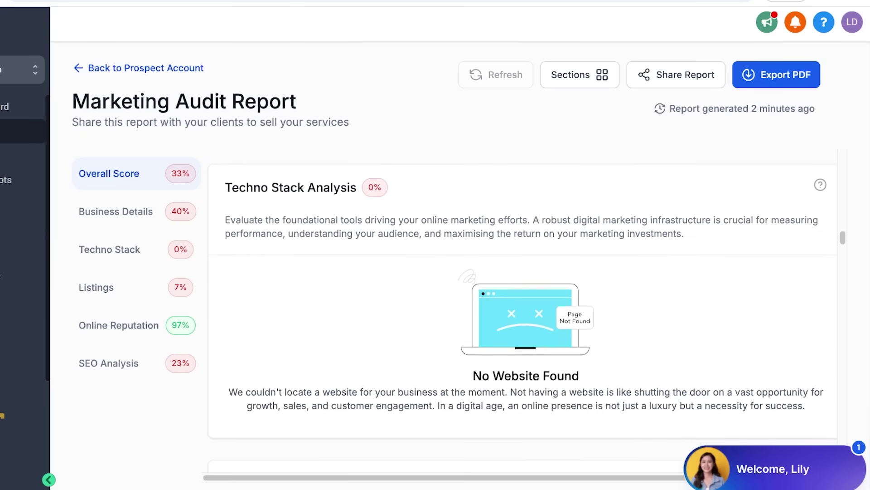
scroll(522, 308, "up", 2)
scroll(523, 308, "down", 2)
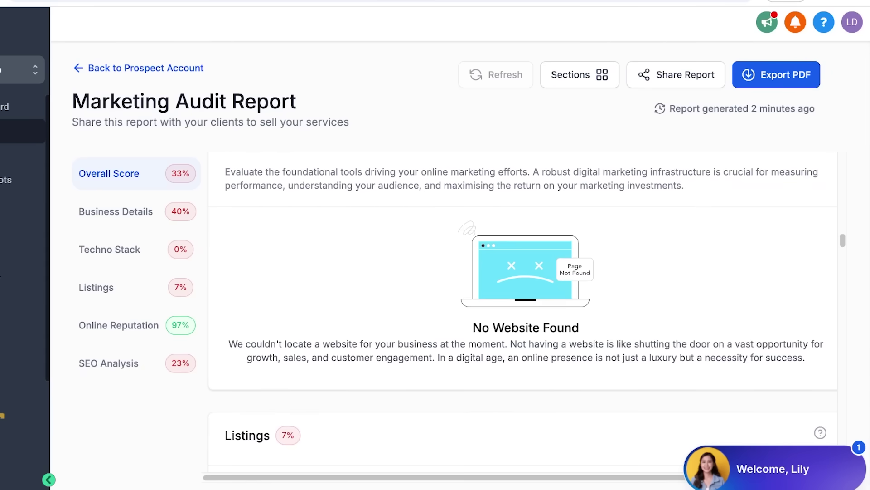
scroll(522, 308, "up", 1)
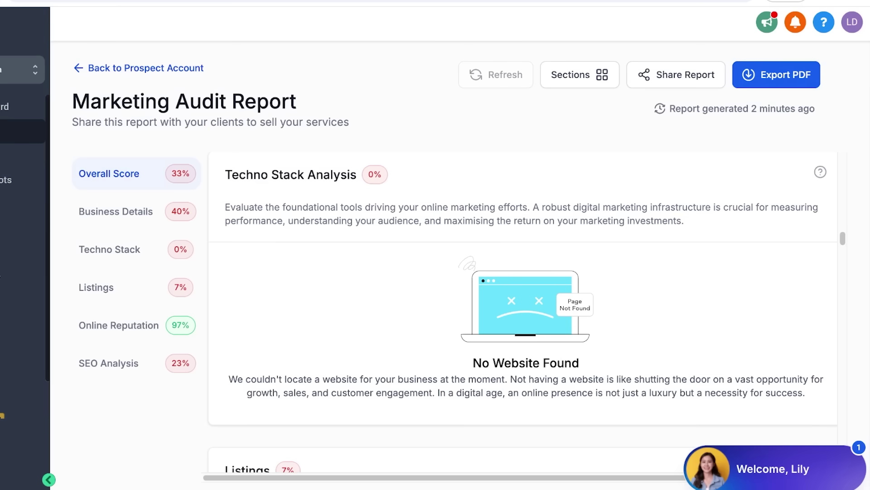
scroll(522, 313, "down", 9)
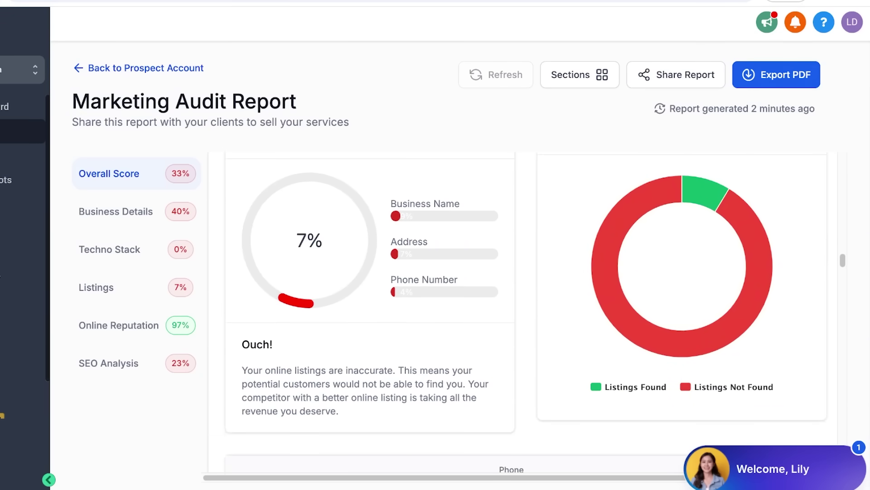
scroll(526, 313, "down", 5)
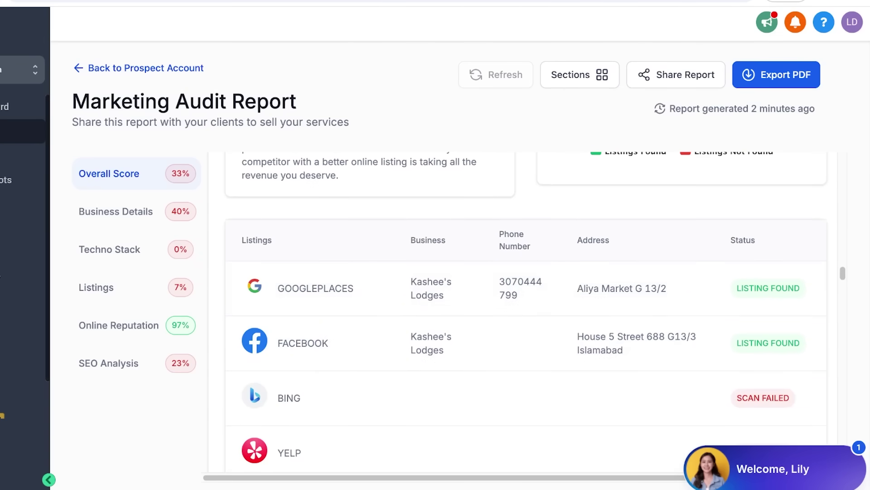
scroll(526, 290, "down", 3)
scroll(527, 312, "up", 1)
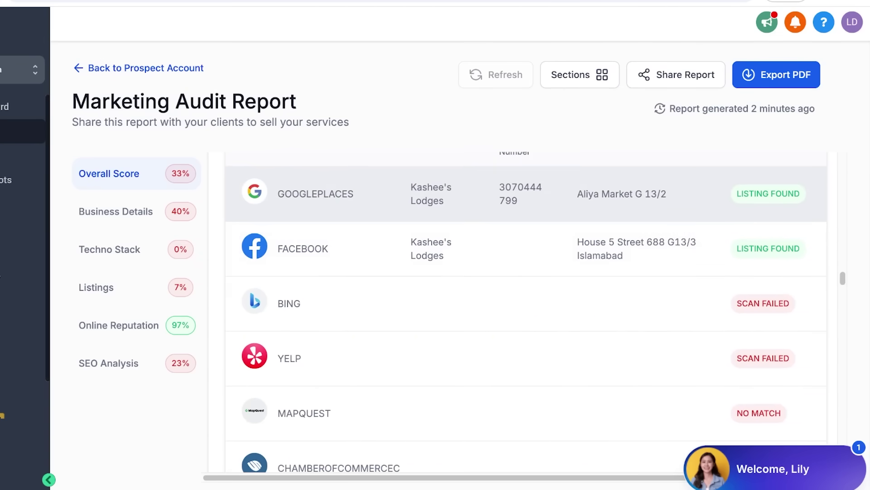
scroll(526, 227, "down", 2)
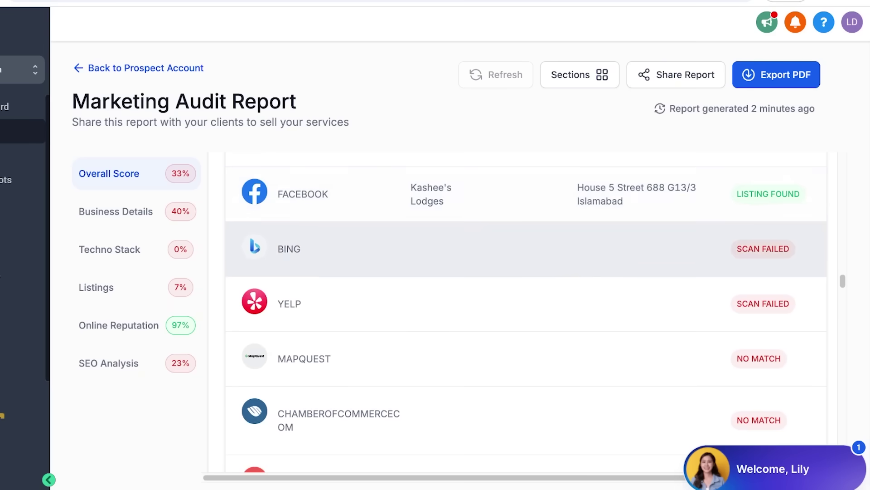
scroll(526, 213, "down", 3)
scroll(526, 279, "down", 5)
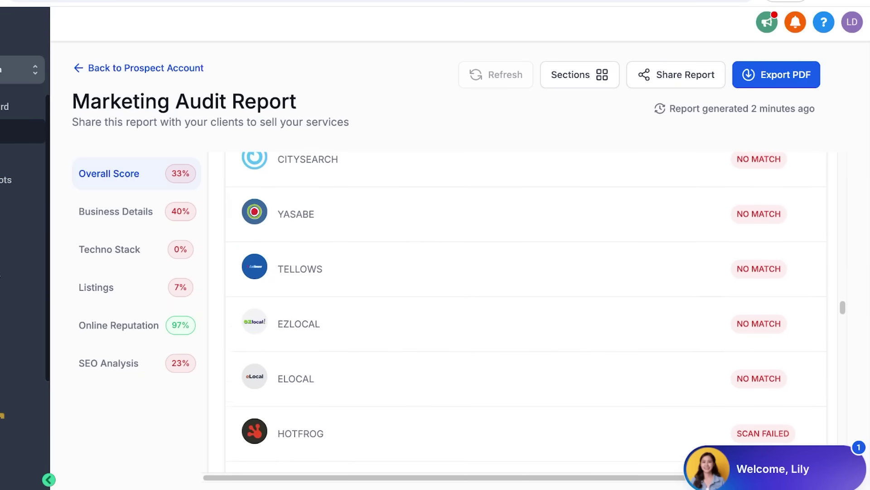
scroll(526, 295, "up", 8)
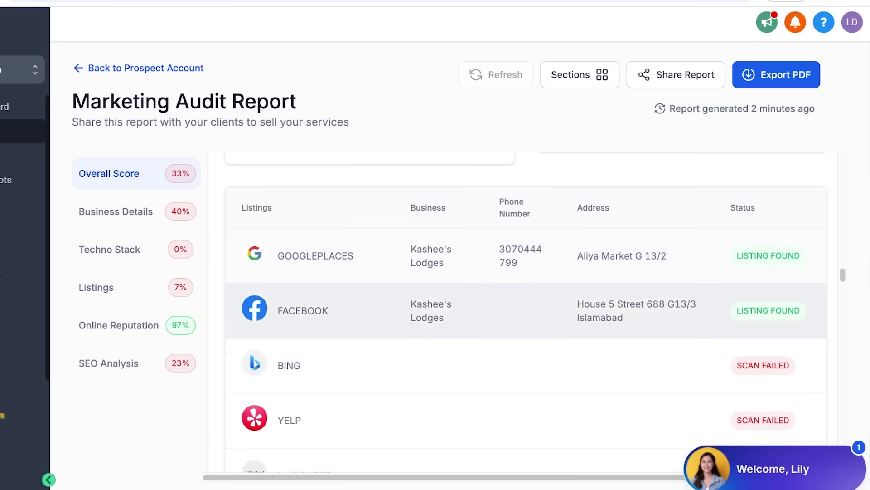
scroll(526, 294, "down", 2)
scroll(526, 317, "down", 5)
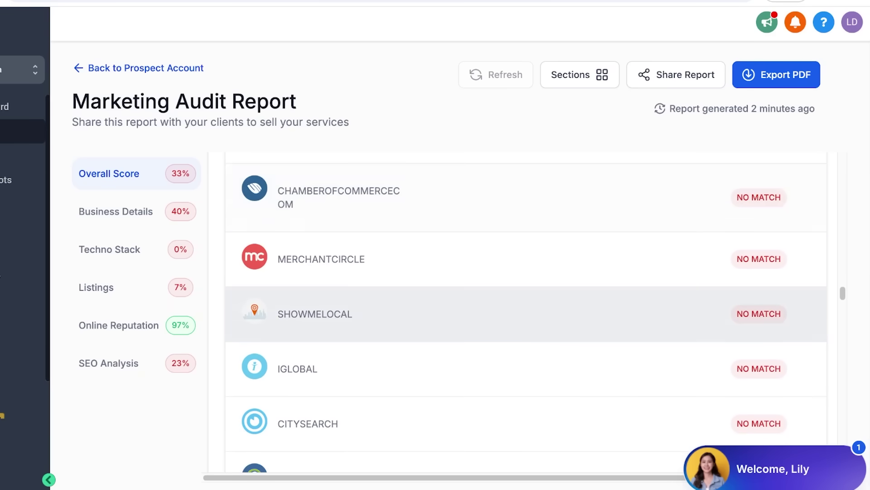
scroll(526, 314, "down", 15)
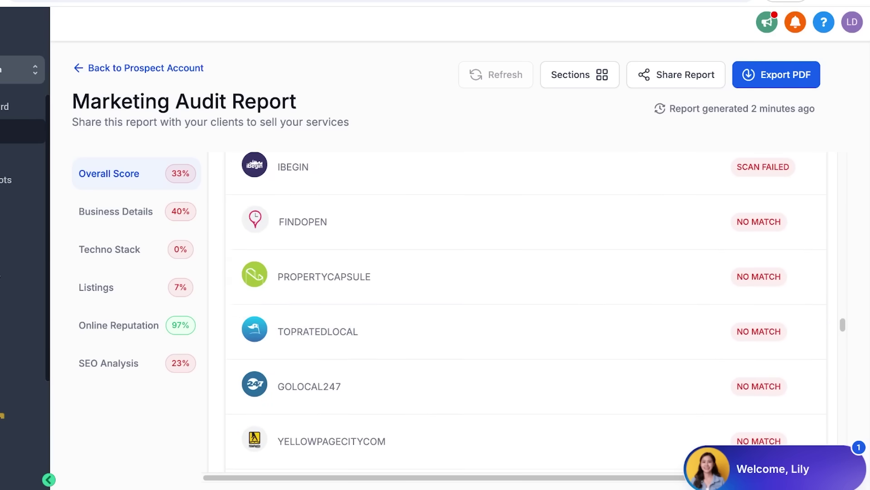
scroll(526, 314, "up", 16)
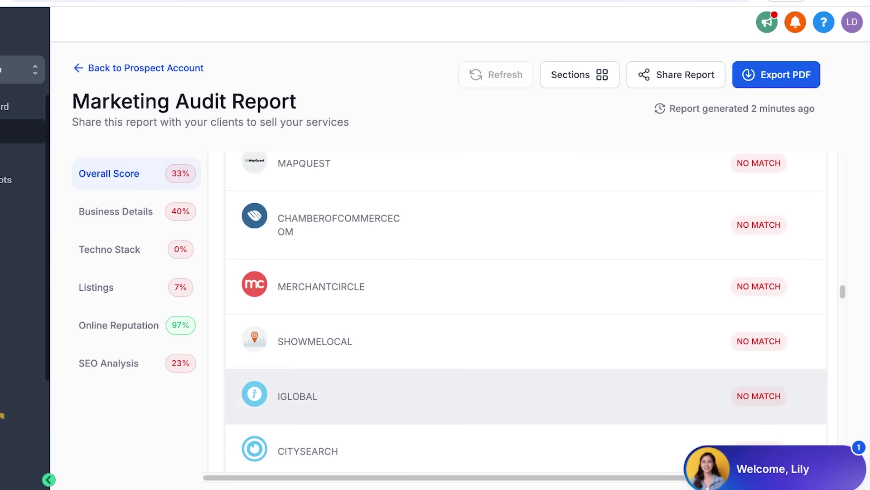
scroll(526, 317, "up", 5)
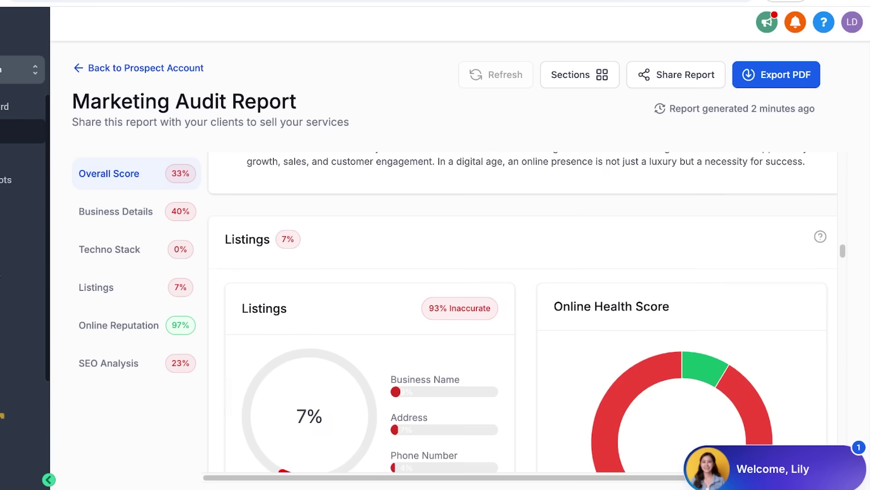
scroll(525, 317, "down", 20)
scroll(526, 317, "down", 2)
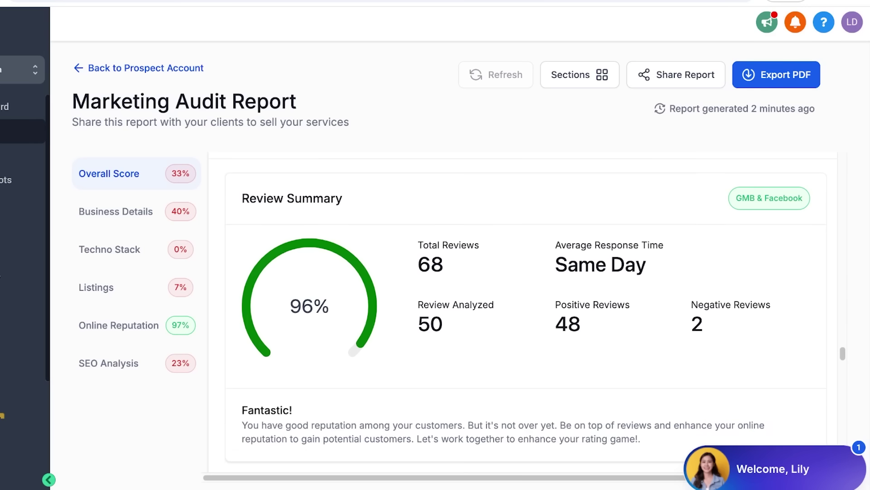
scroll(525, 318, "up", 1)
scroll(526, 318, "down", 3)
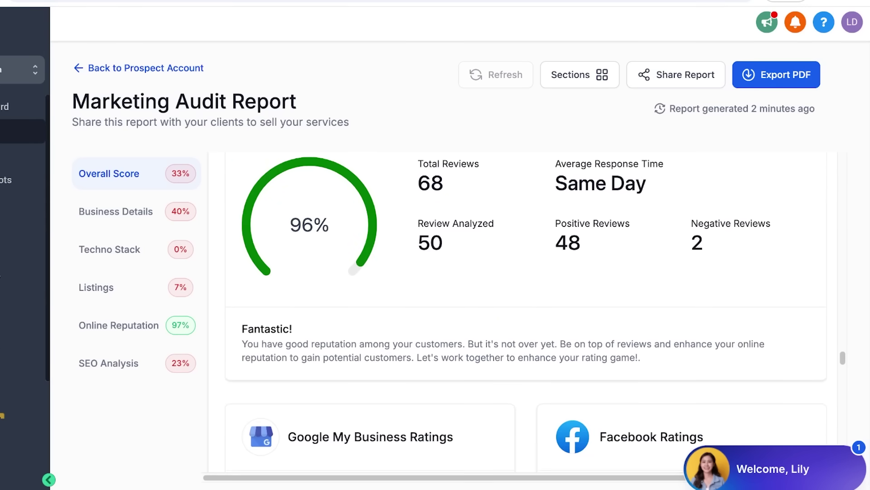
scroll(526, 317, "down", 1)
scroll(526, 318, "up", 1)
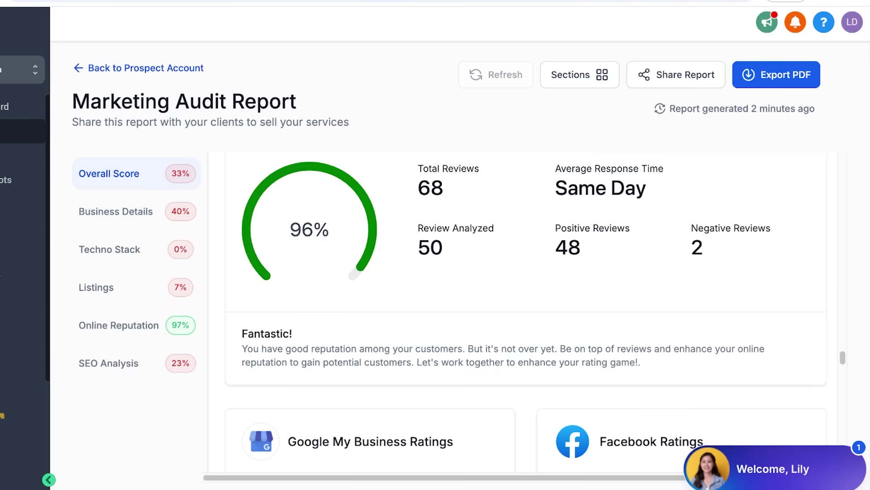
left_click_drag(436, 228, 494, 228)
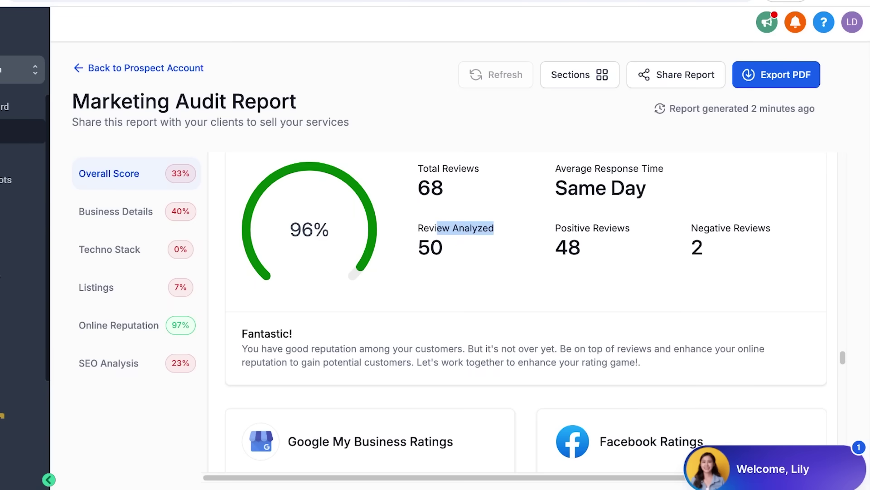
left_click_drag(429, 168, 444, 195)
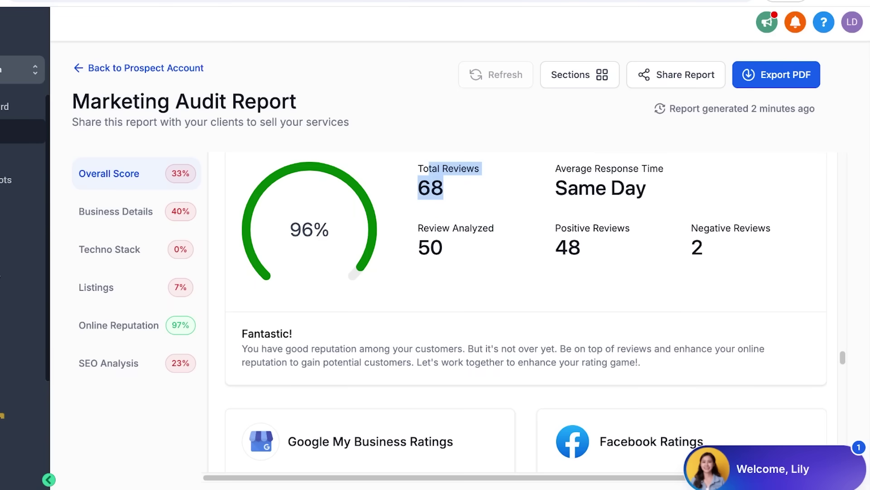
scroll(526, 317, "down", 6)
scroll(526, 317, "up", 6)
scroll(526, 317, "down", 15)
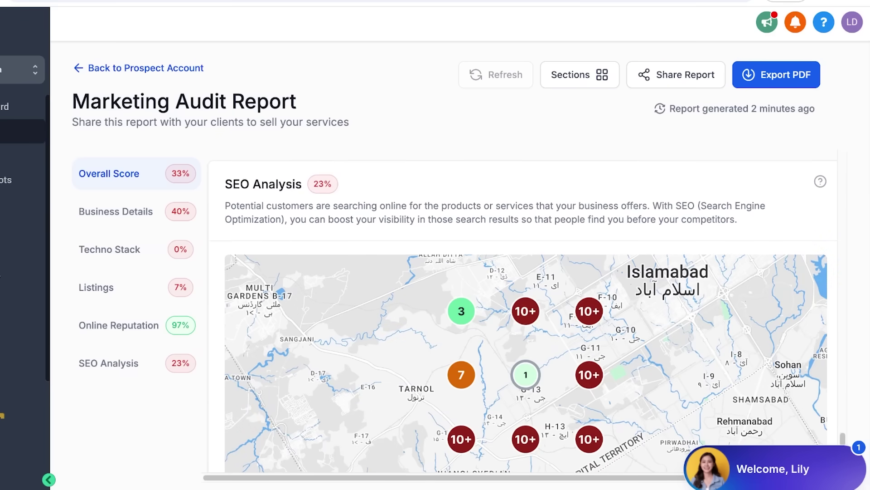
scroll(526, 312, "down", 10)
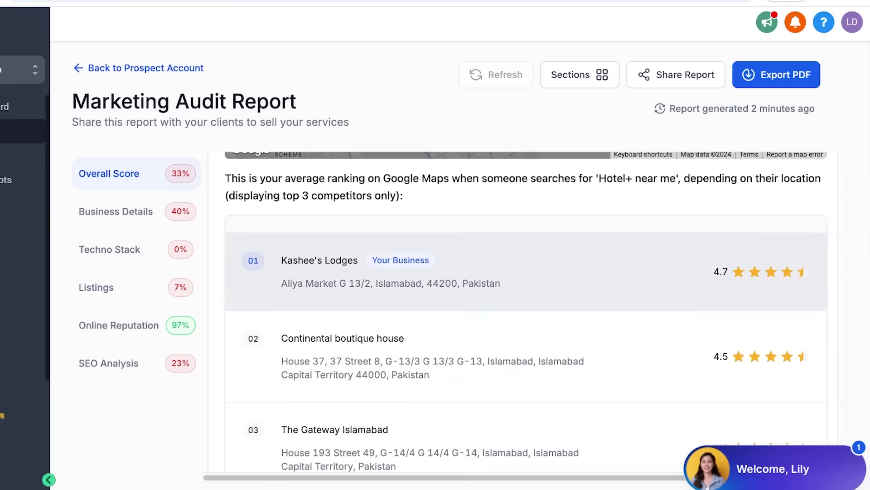
scroll(526, 304, "up", 3)
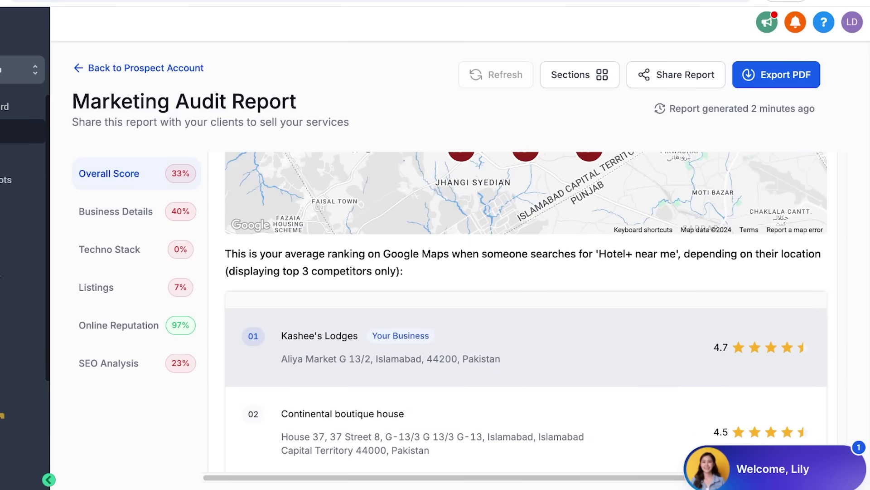
scroll(526, 312, "down", 1)
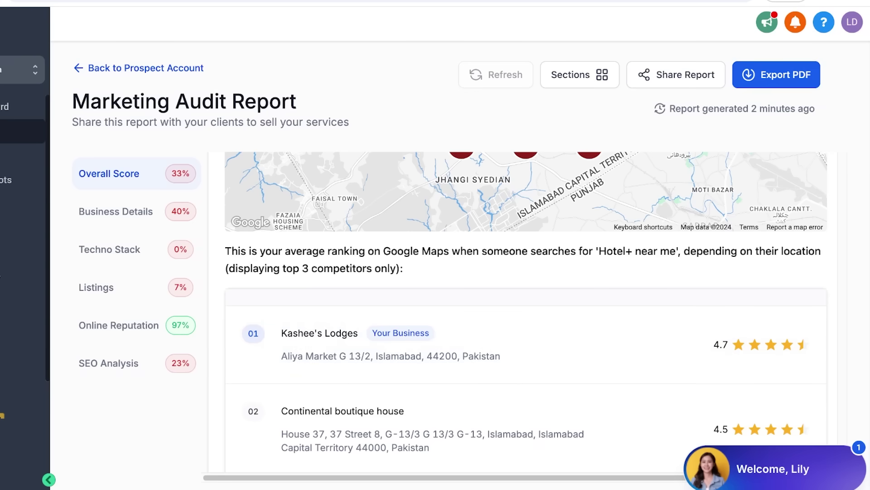
scroll(526, 312, "down", 15)
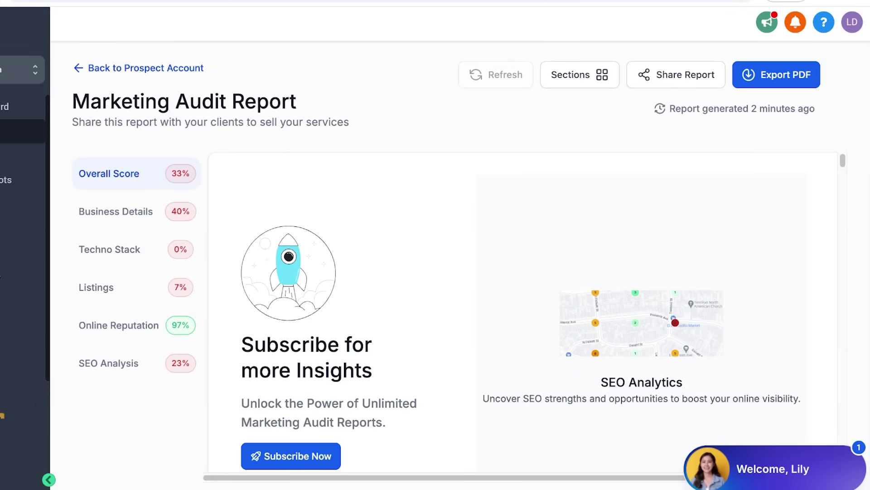
Create the Kashee's Lodges account with the contact's first name, last name and e-mail
key("alt+Left")
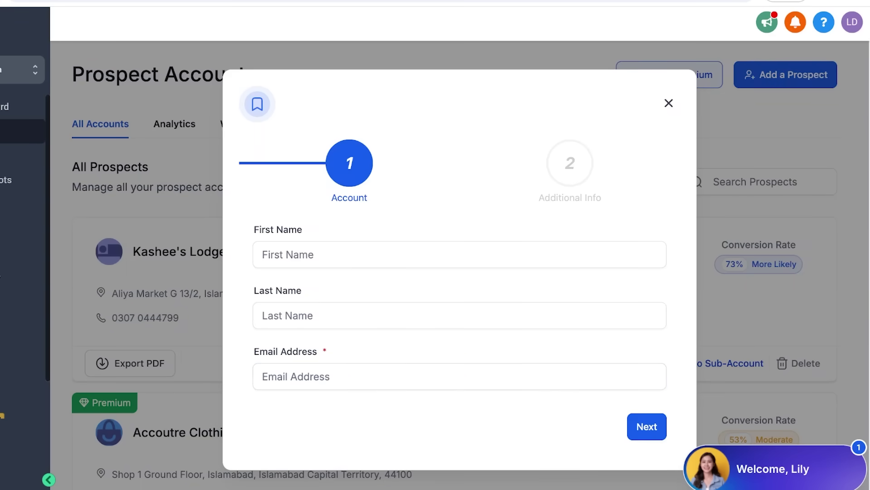
left_click(459, 254)
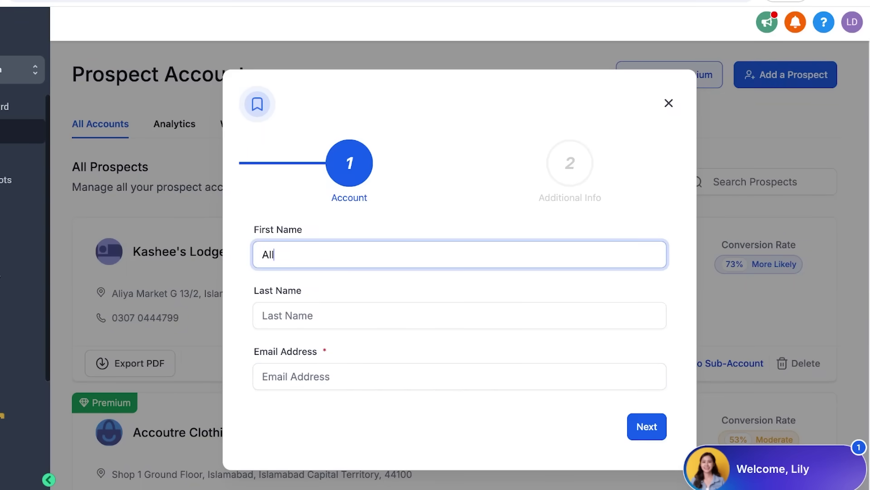
key("Tab")
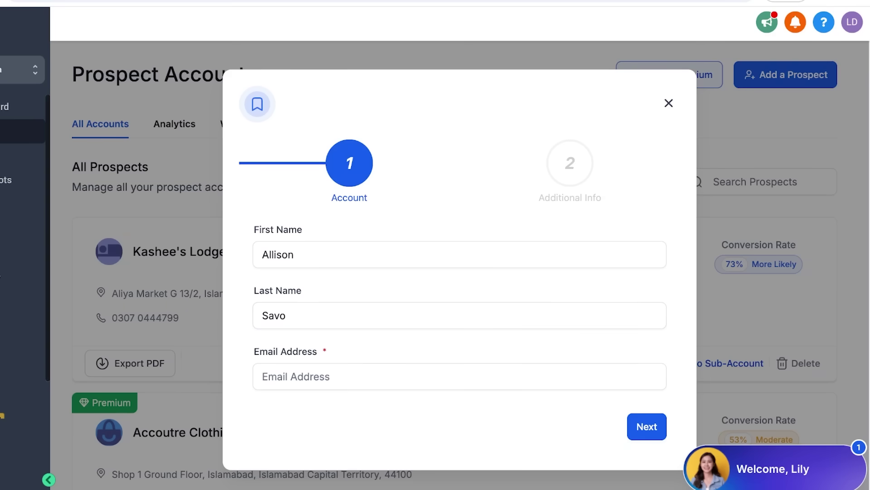
left_click(459, 377)
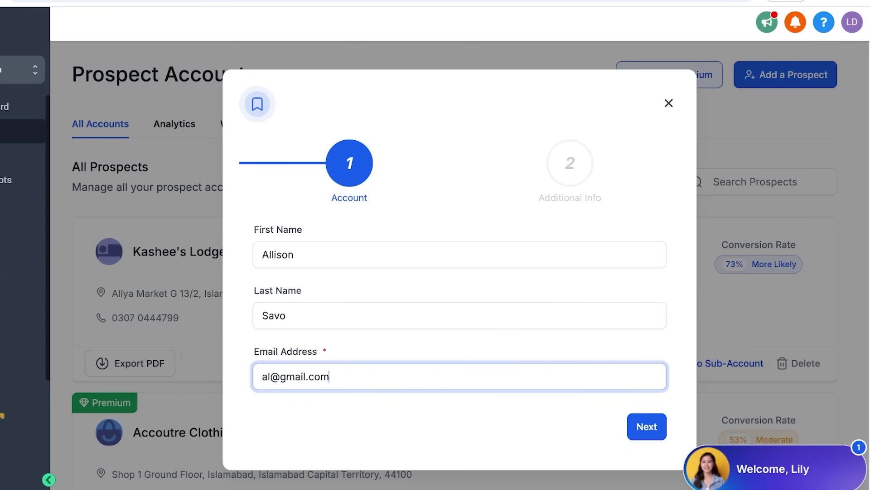
key("Return")
scroll(459, 408, "down", 2)
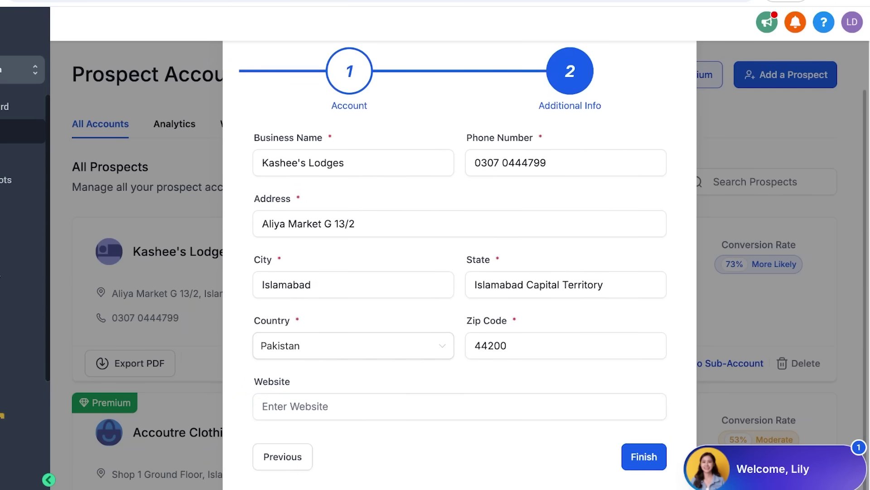
key("Return")
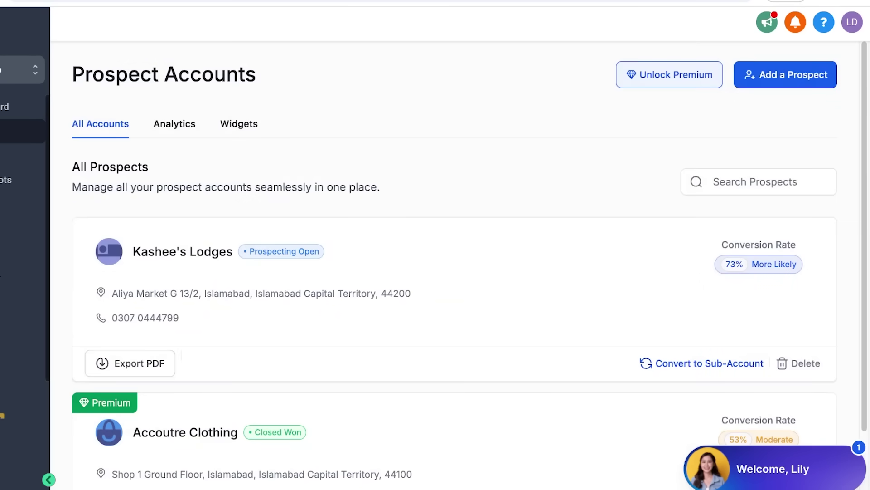
Dismiss the congratulations message and use the sub-account switcher to enter Kashee's Lodges
key("Return")
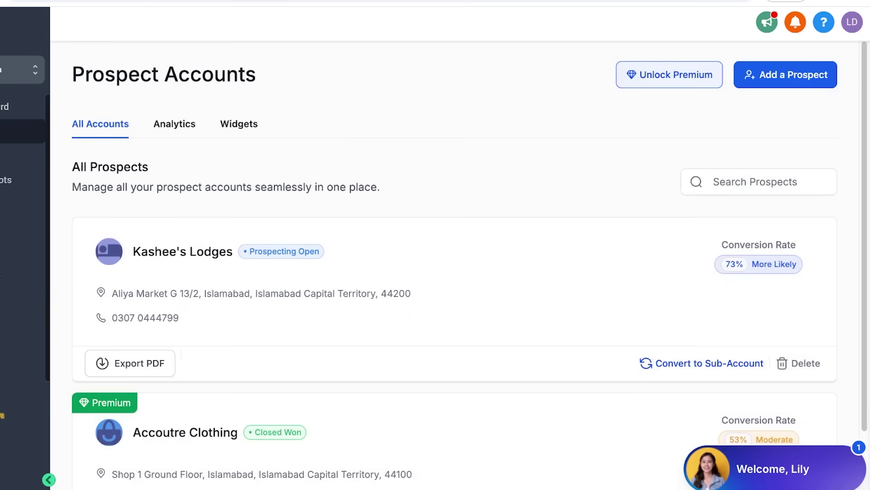
left_click(65, 70)
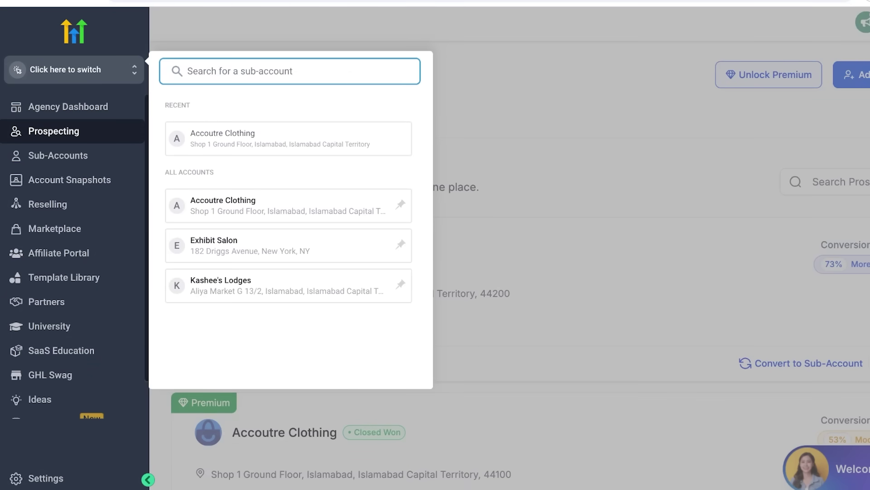
key("Escape")
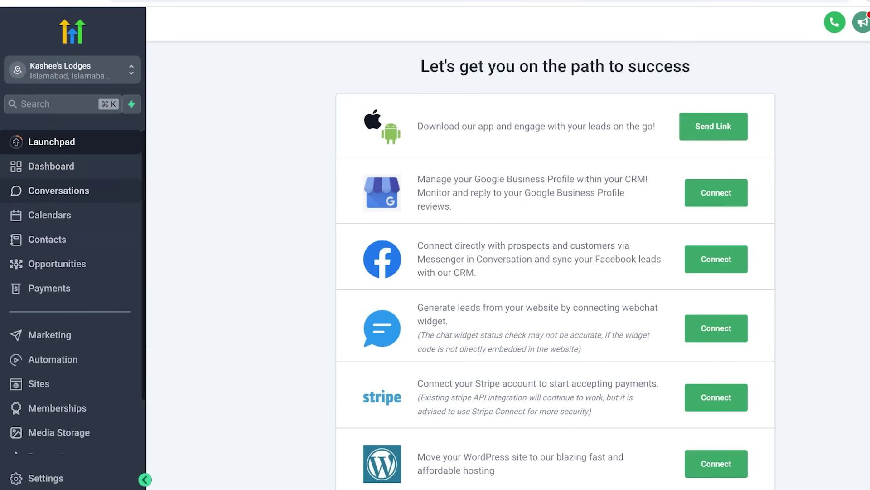
Browse Conversations, Calendars and Contacts, then cancel the contact import without importing
left_click(58, 190)
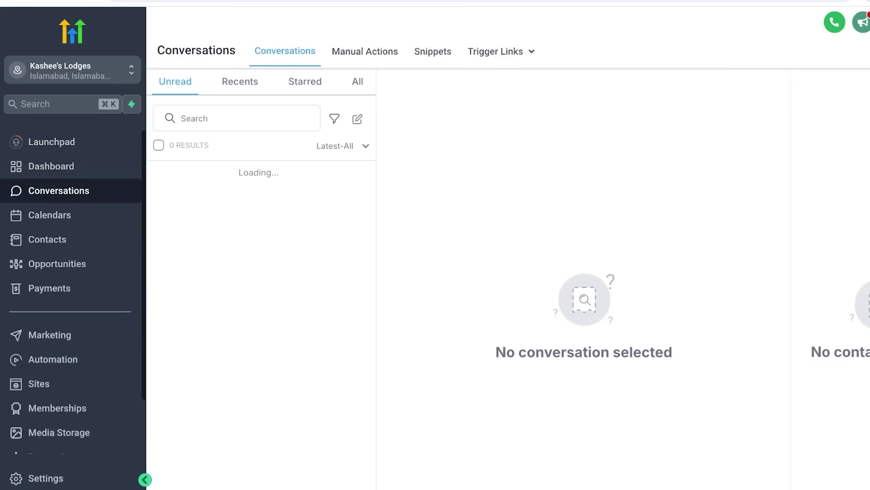
left_click(50, 214)
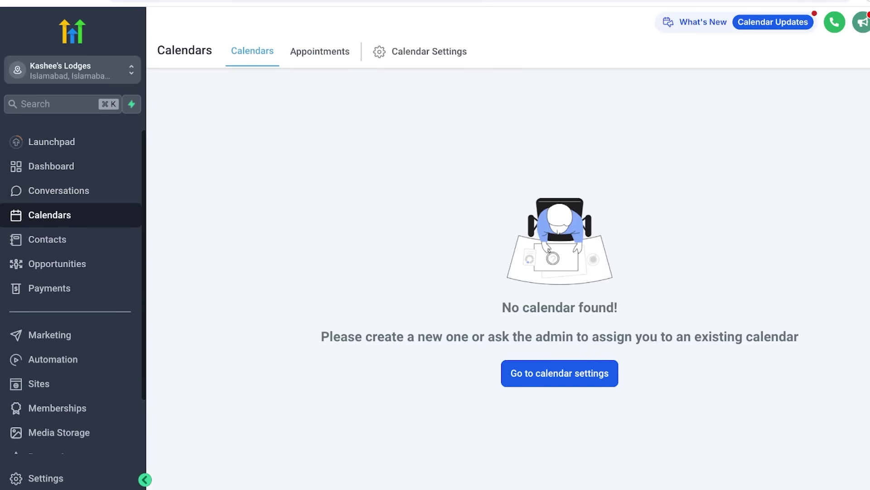
left_click(47, 239)
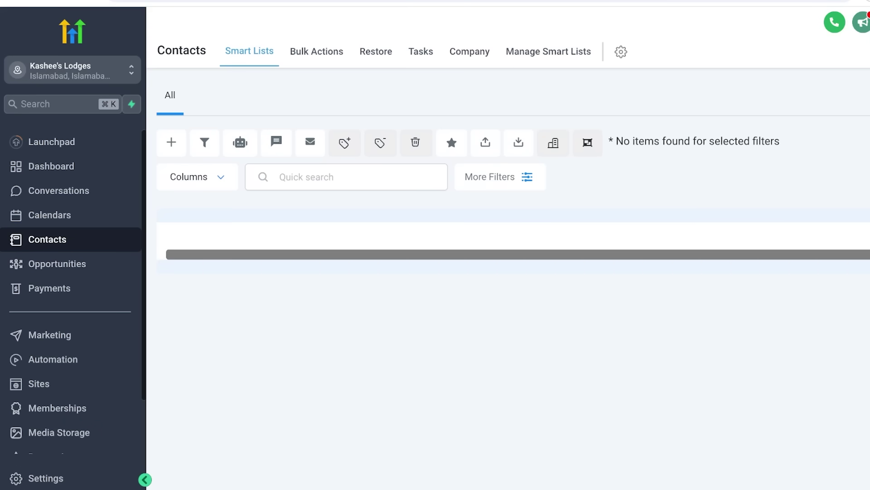
left_click(519, 142)
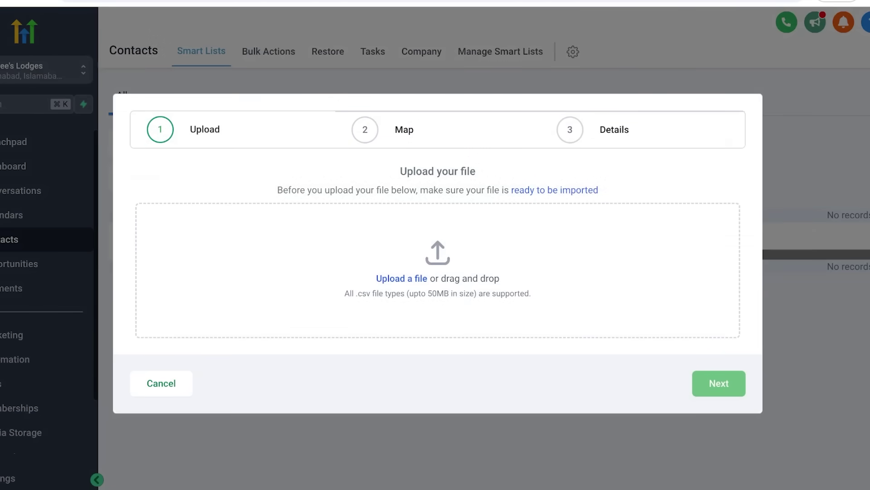
left_click(161, 383)
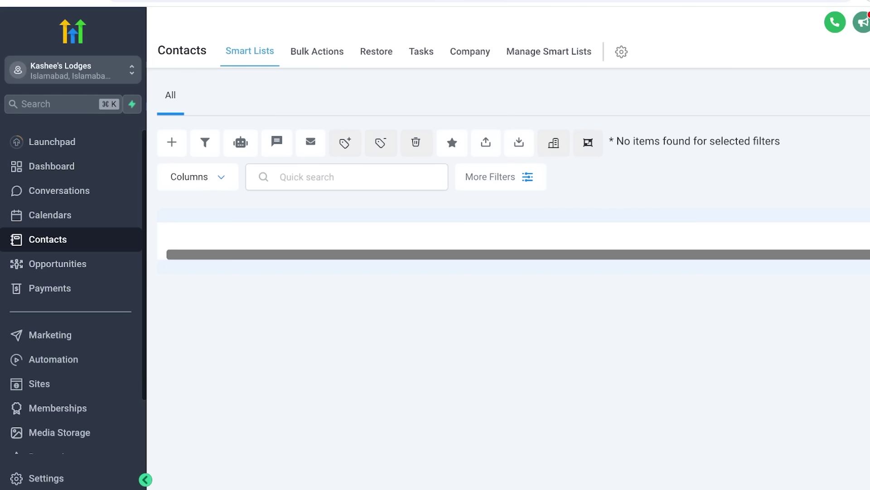
Create a pipeline named Sales with Prospecting as its first stage
left_click(58, 264)
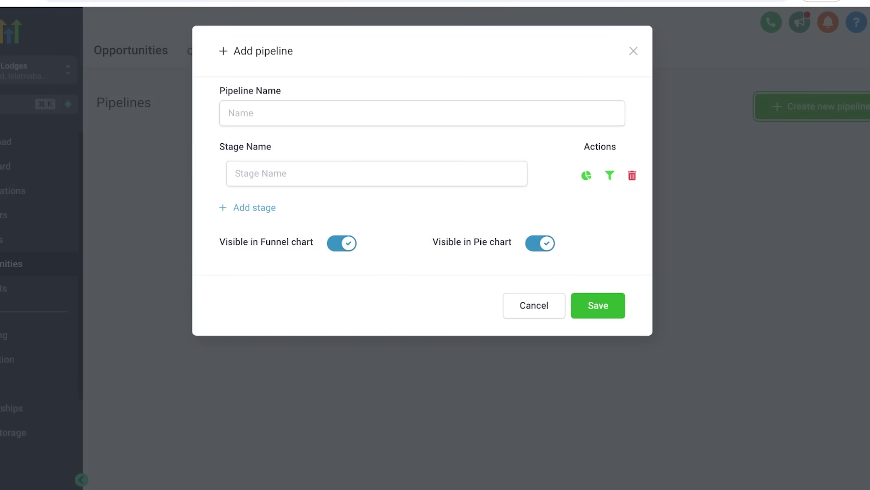
type("Sales")
key("Tab")
type("Prospectio")
key("BackSpace")
type("ng")
key("Tab")
Add the Demo, Won and Lost stages to the Sales pipeline
key("Return")
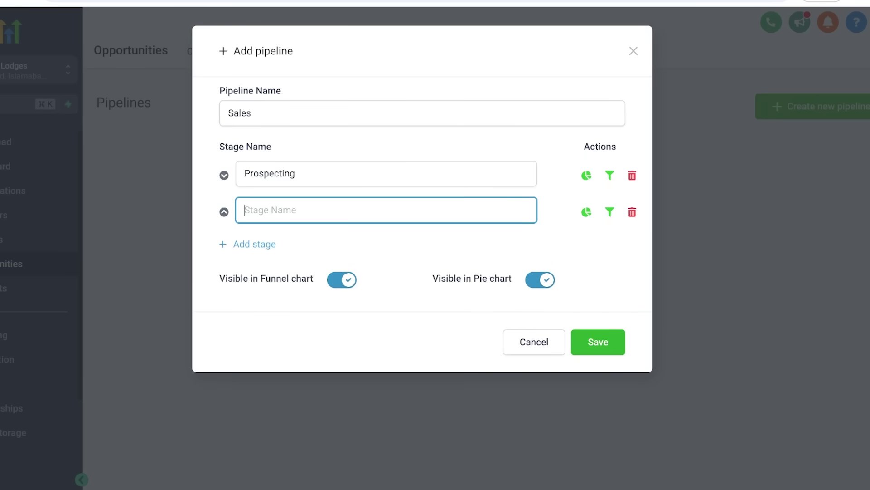
type("Demo")
key("Tab")
key("Return")
type("Won")
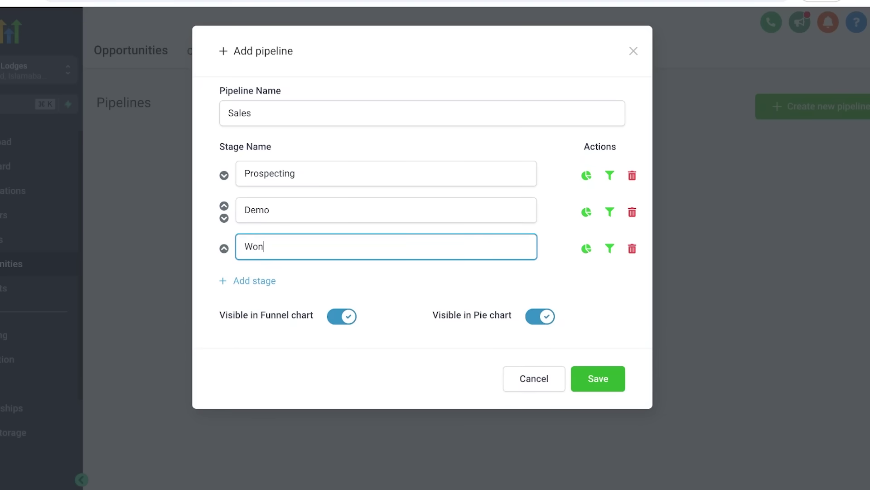
key("Return")
left_click(386, 282)
type("Lost")
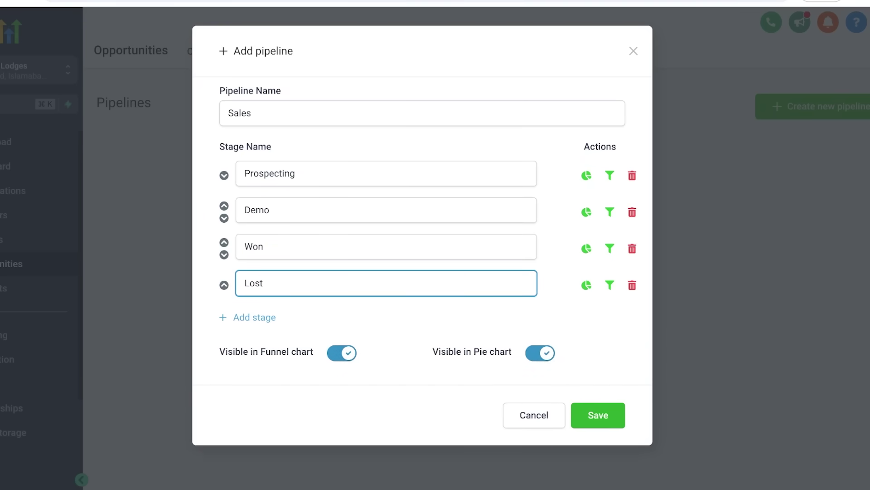
key("Tab")
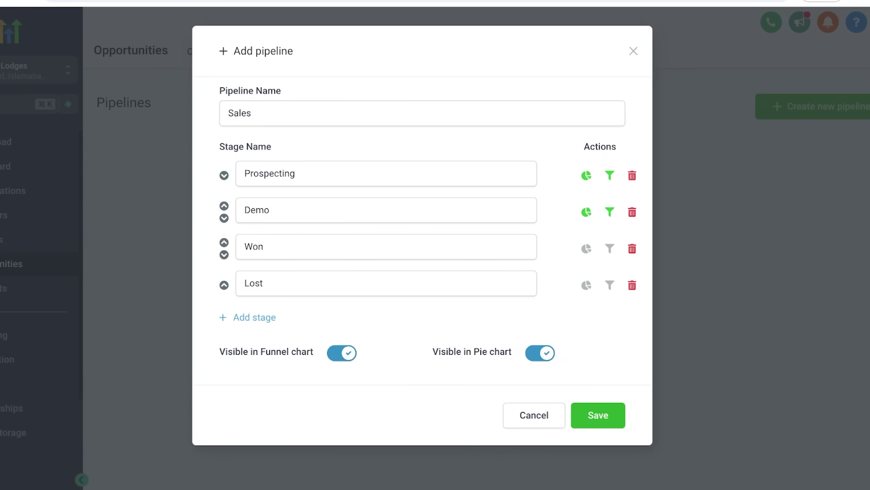
Count the Won and Lost stages in the funnel and pie charts, and save the pipeline
left_click(610, 248)
left_click(610, 285)
left_click(587, 285)
left_click(586, 248)
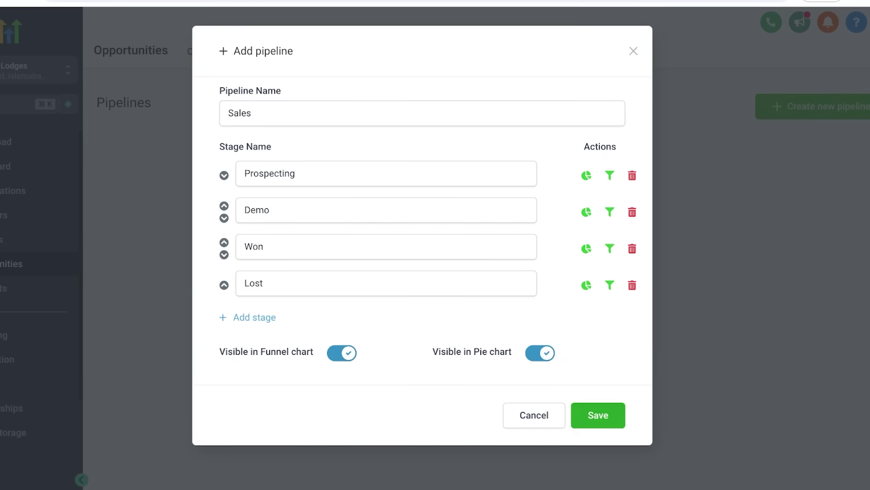
left_click(598, 415)
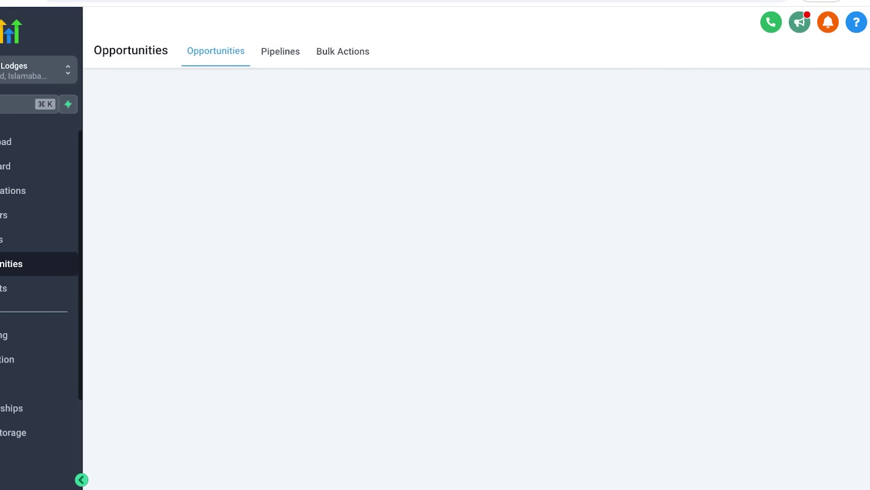
Check the pipeline list, open and close the Add opportunity form unsaved, then go to Payments
left_click(186, 93)
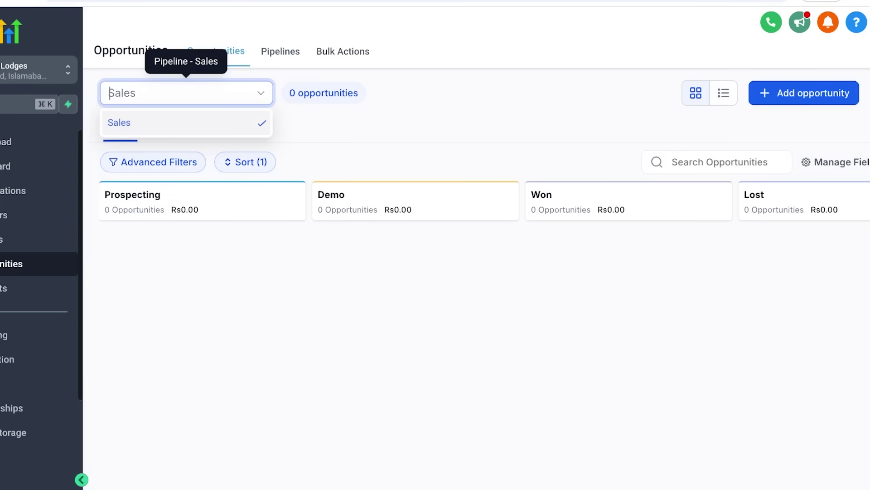
key("Escape")
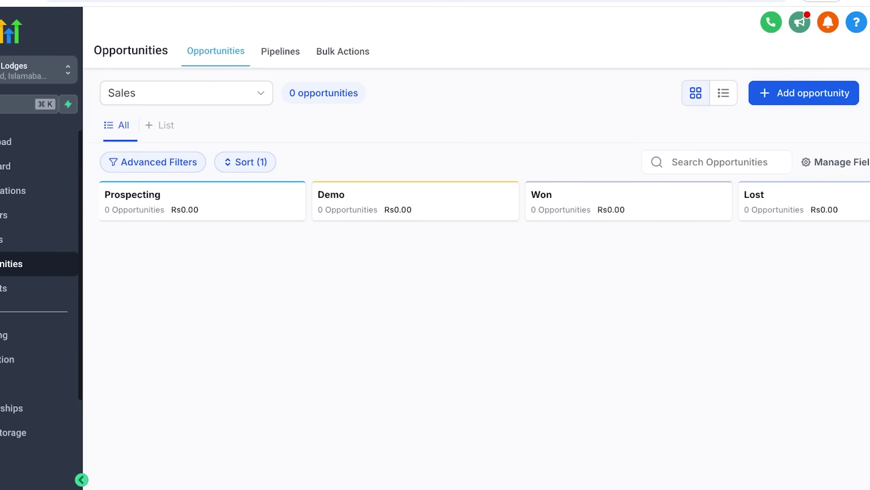
left_click(804, 93)
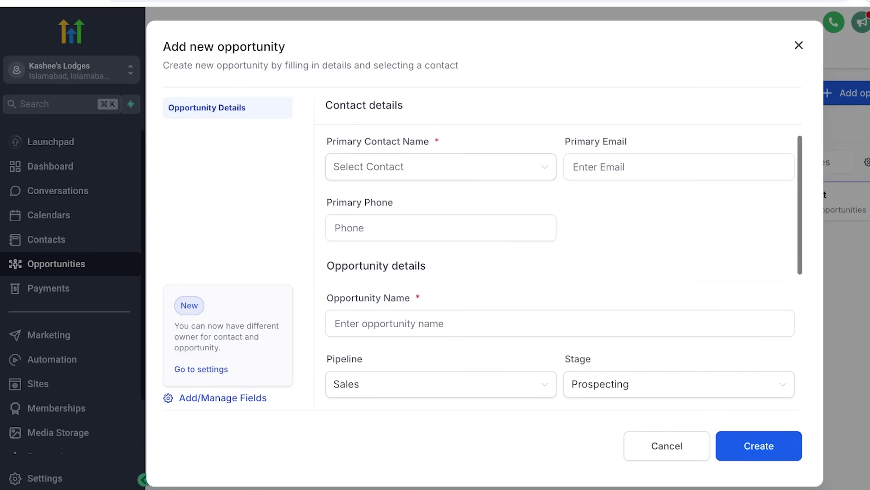
scroll(560, 271, "down", 3)
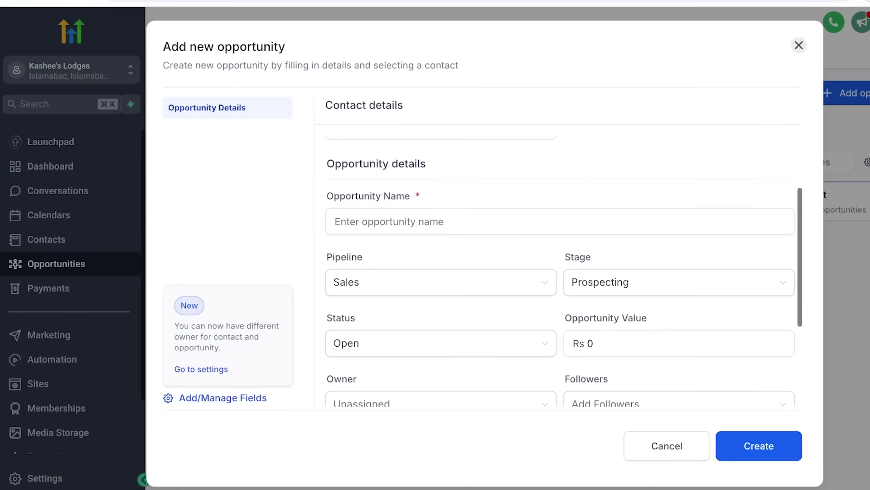
left_click(799, 45)
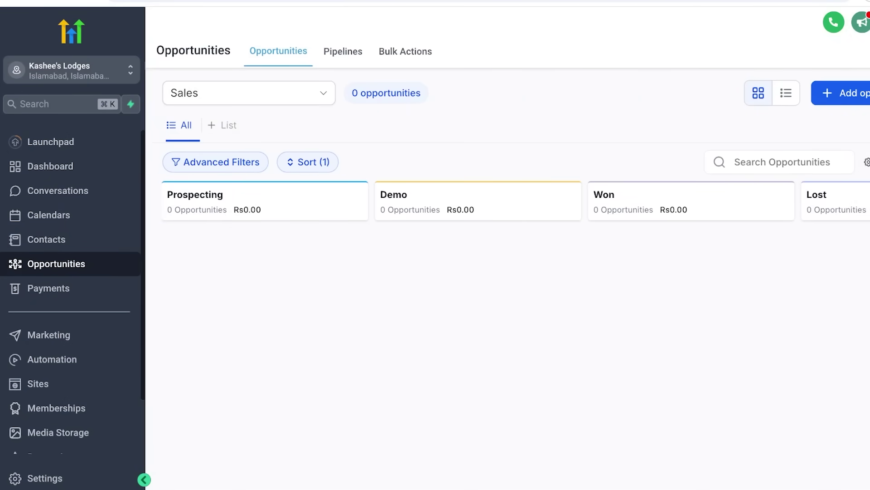
left_click(49, 289)
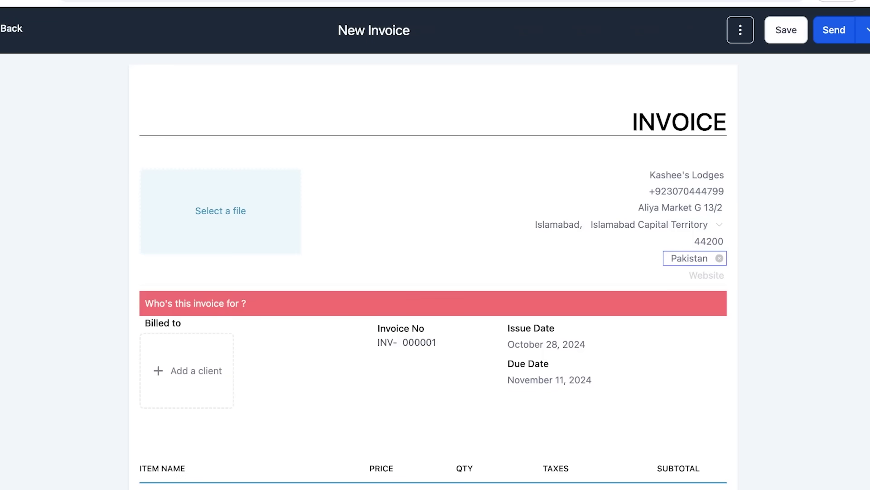
Try adding a line item to the new invoice and find the product picker has no products
scroll(436, 272, "down", 1)
scroll(436, 272, "down", 5)
left_click(433, 211)
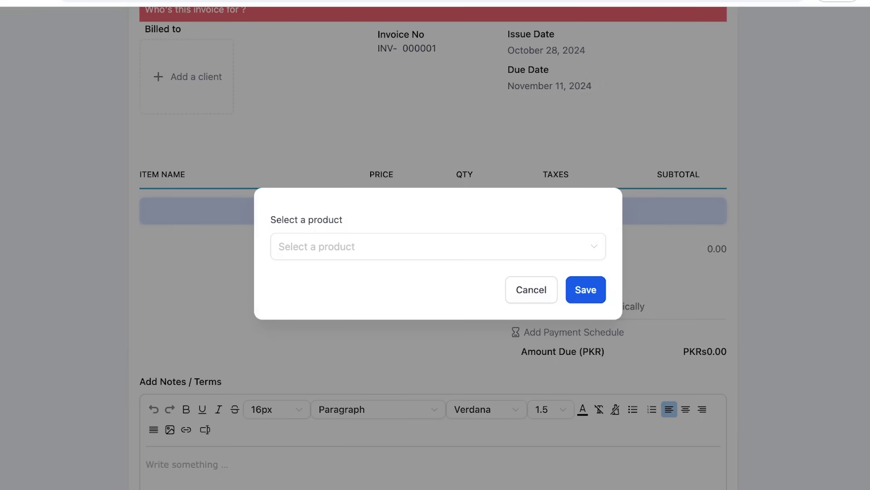
left_click(531, 289)
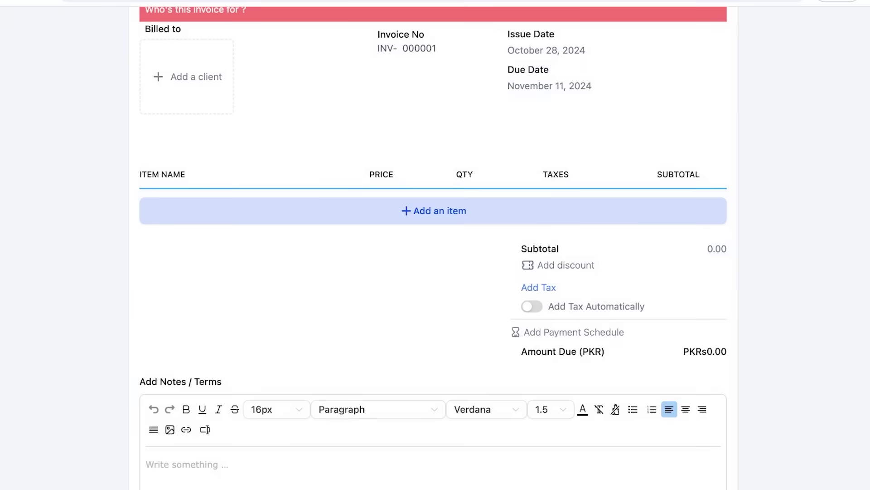
left_click(434, 211)
left_click(437, 246)
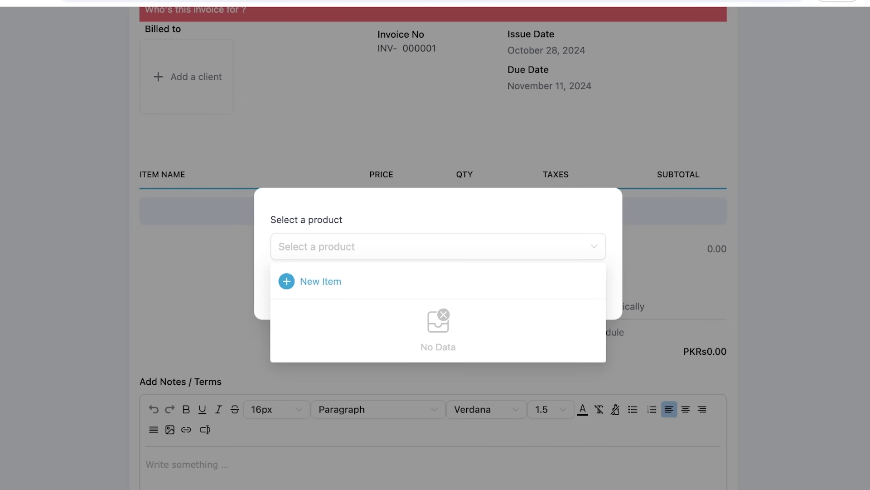
key("Escape")
key("Escape")
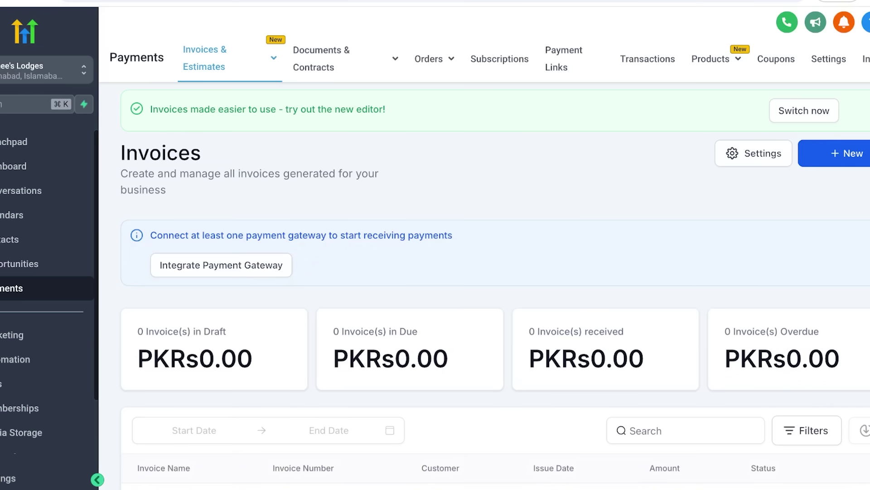
Browse All Documents & Contracts, then open Products and look over the Create Product form
mouse_move(322, 59)
left_click(330, 96)
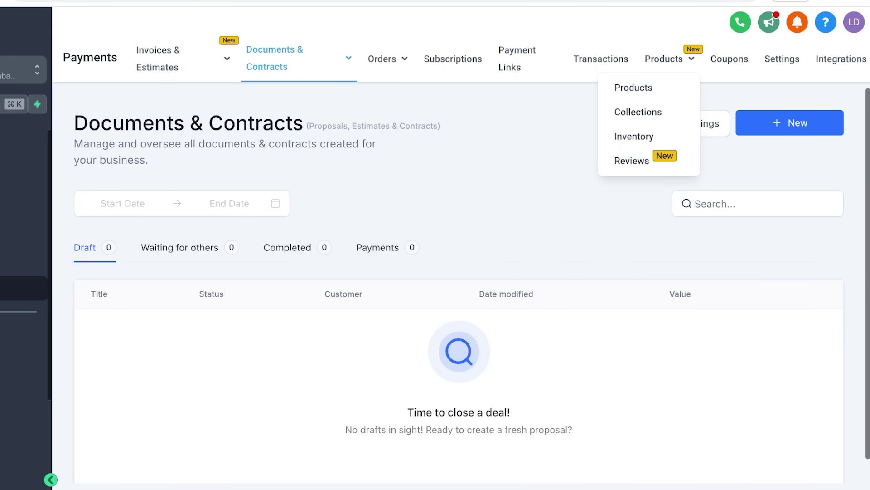
left_click(634, 86)
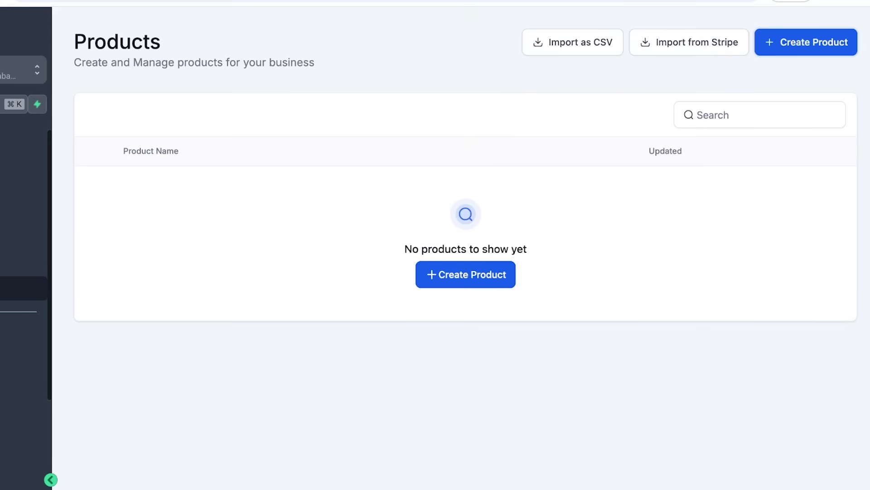
left_click(806, 42)
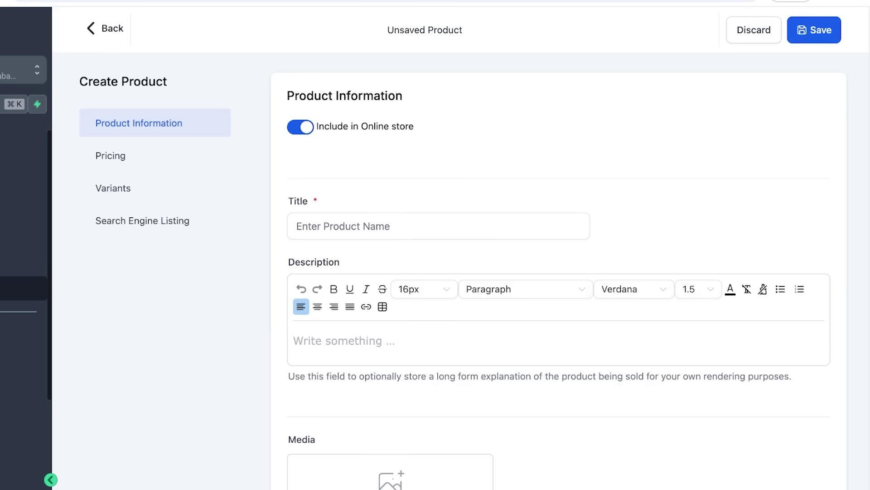
scroll(558, 272, "down", 7)
scroll(558, 272, "up", 7)
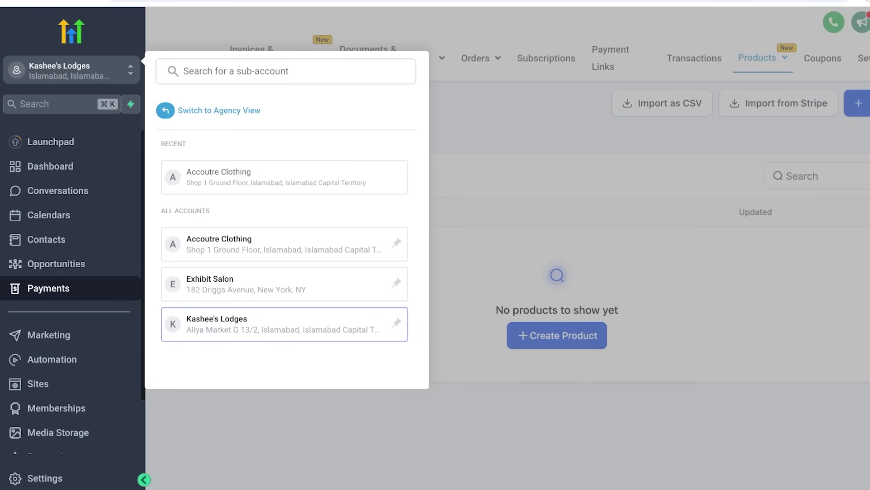
Switch from Kashee's Lodges back to the agency view and open the Agency Dashboard
left_click(219, 110)
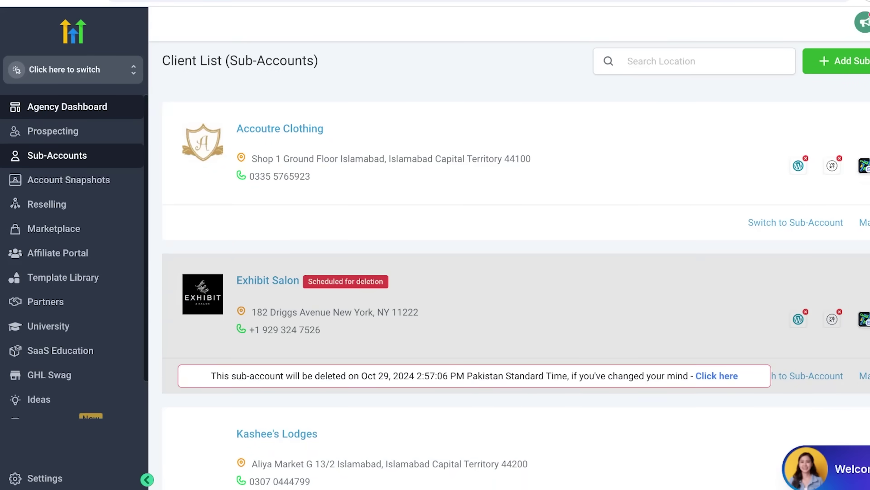
left_click(67, 106)
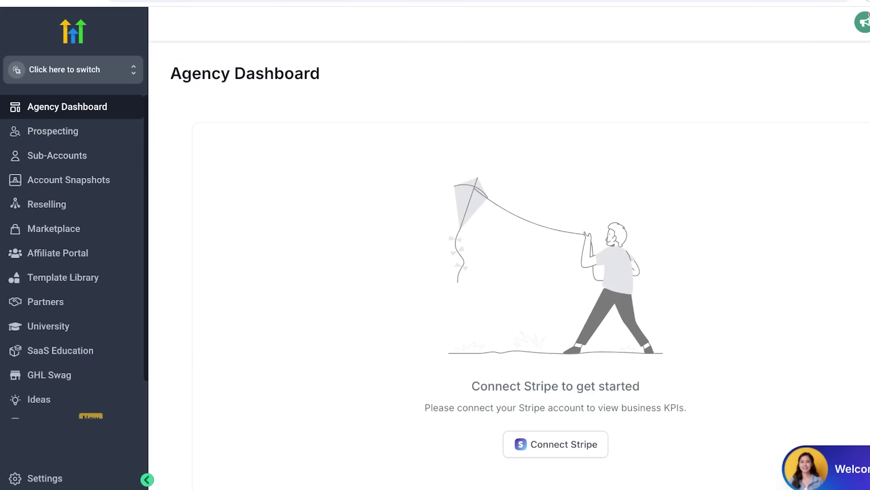